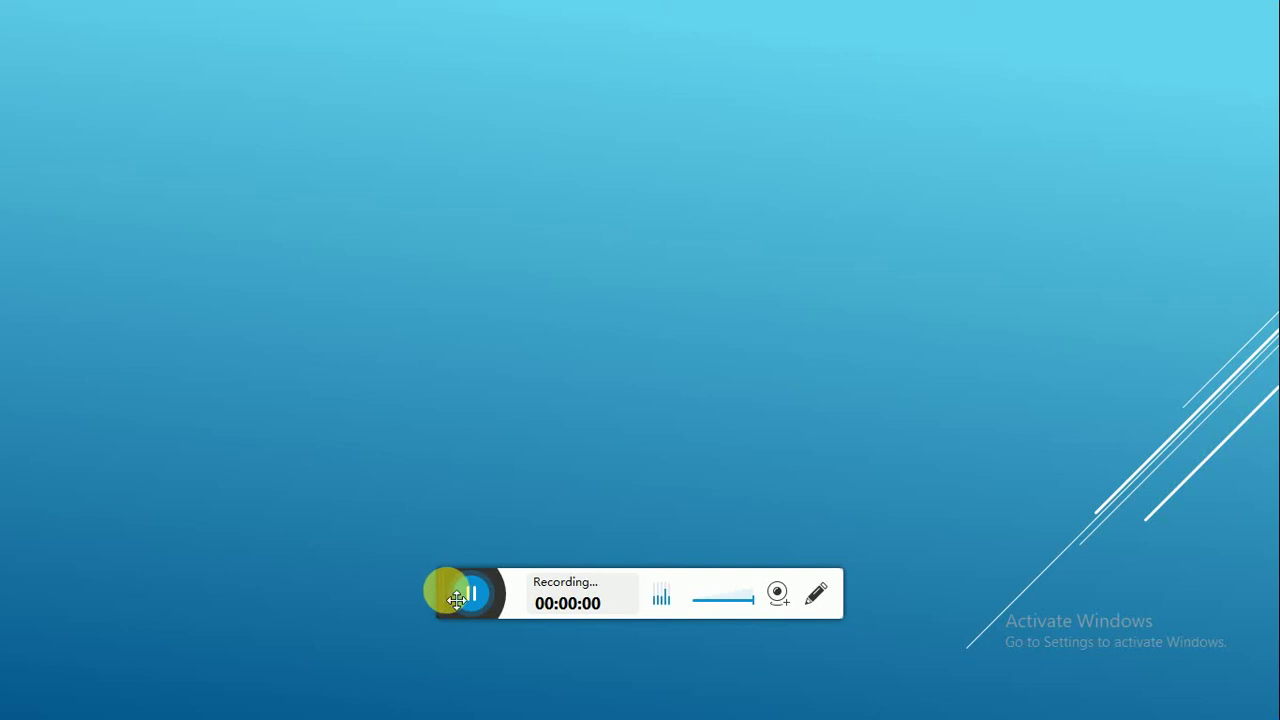
Present the Sumif lesson title slide, then switch to the Excel workbook
drag(530, 603, 889, 692)
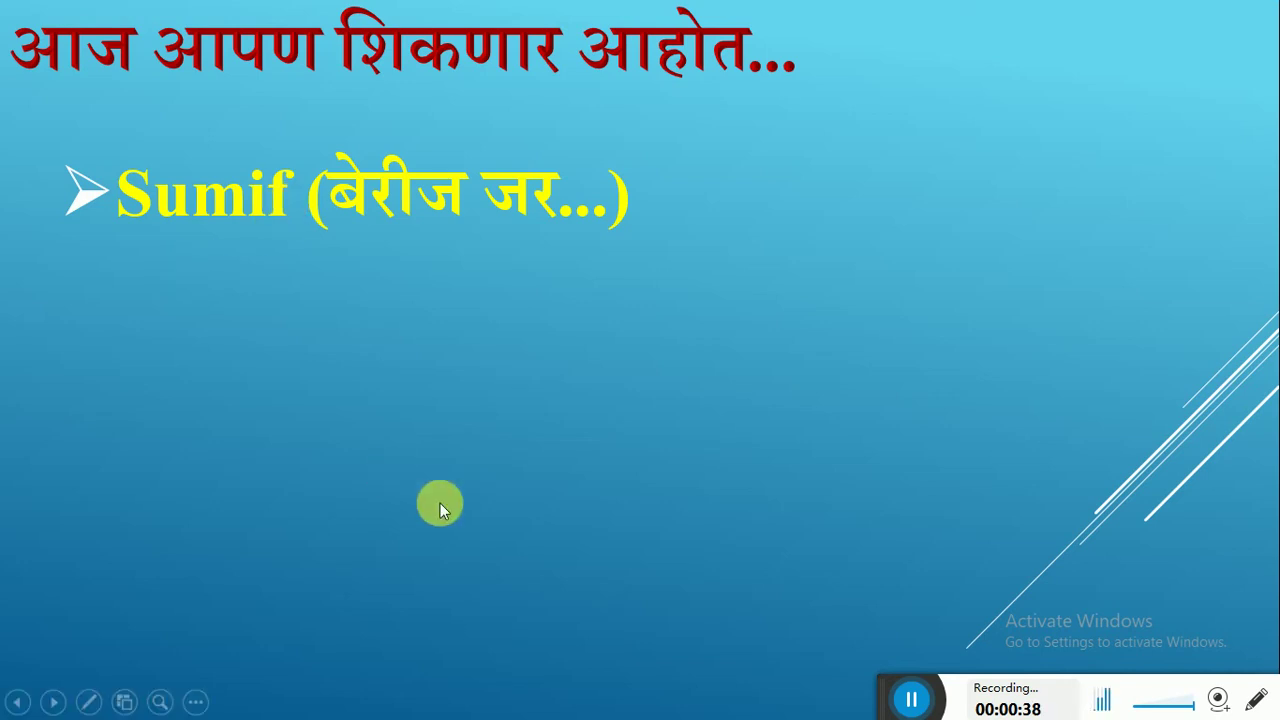
key(alt+Tab)
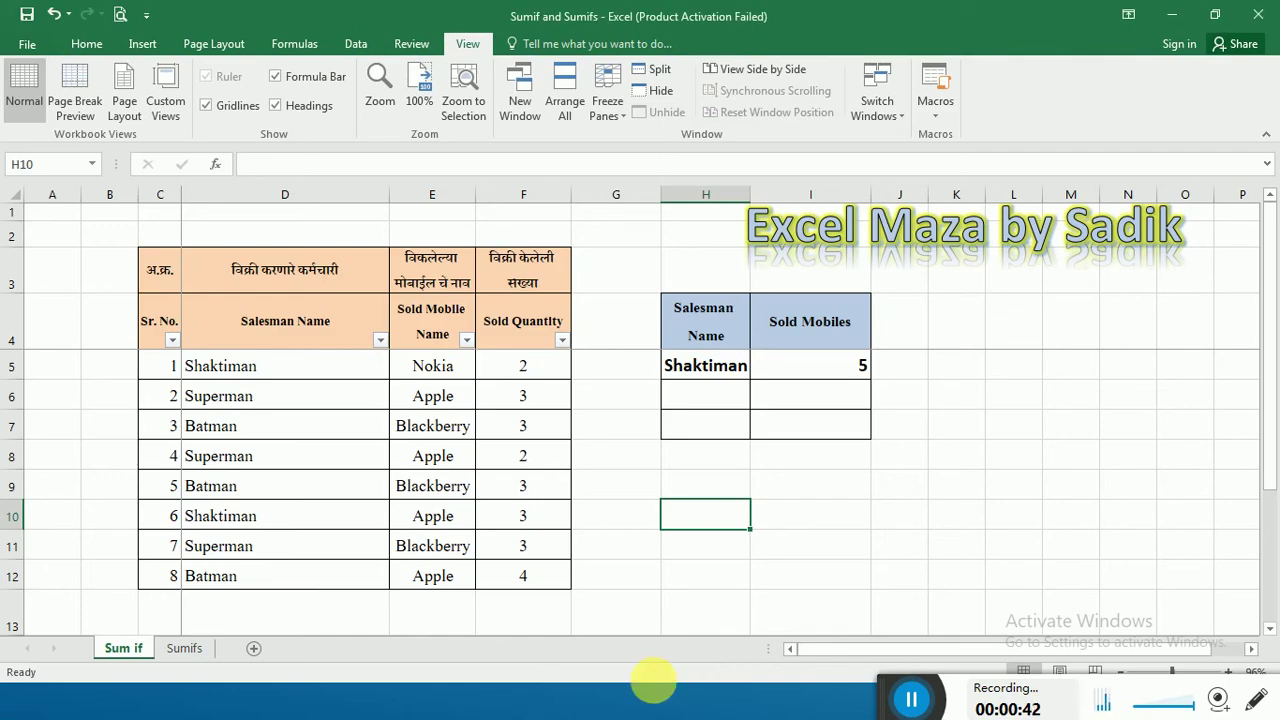
Point out the salesman names in column D and the sold quantities in column F, ending on F13
click(733, 573)
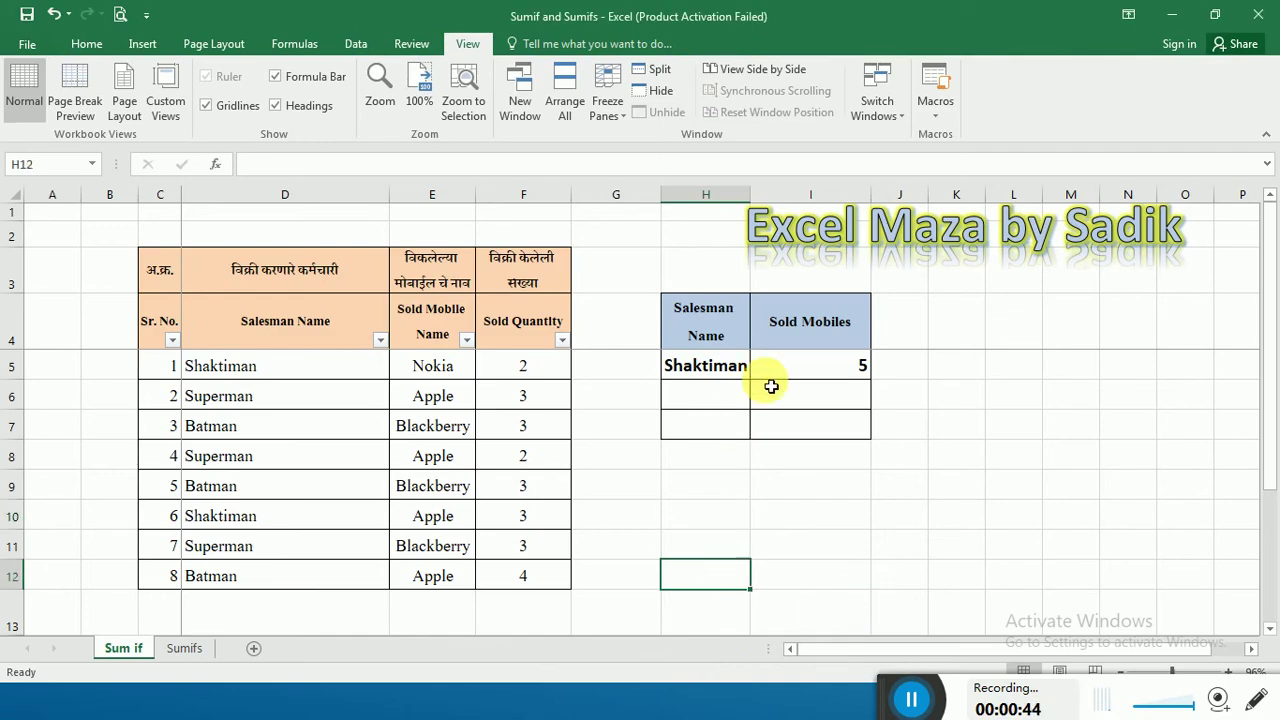
click(742, 376)
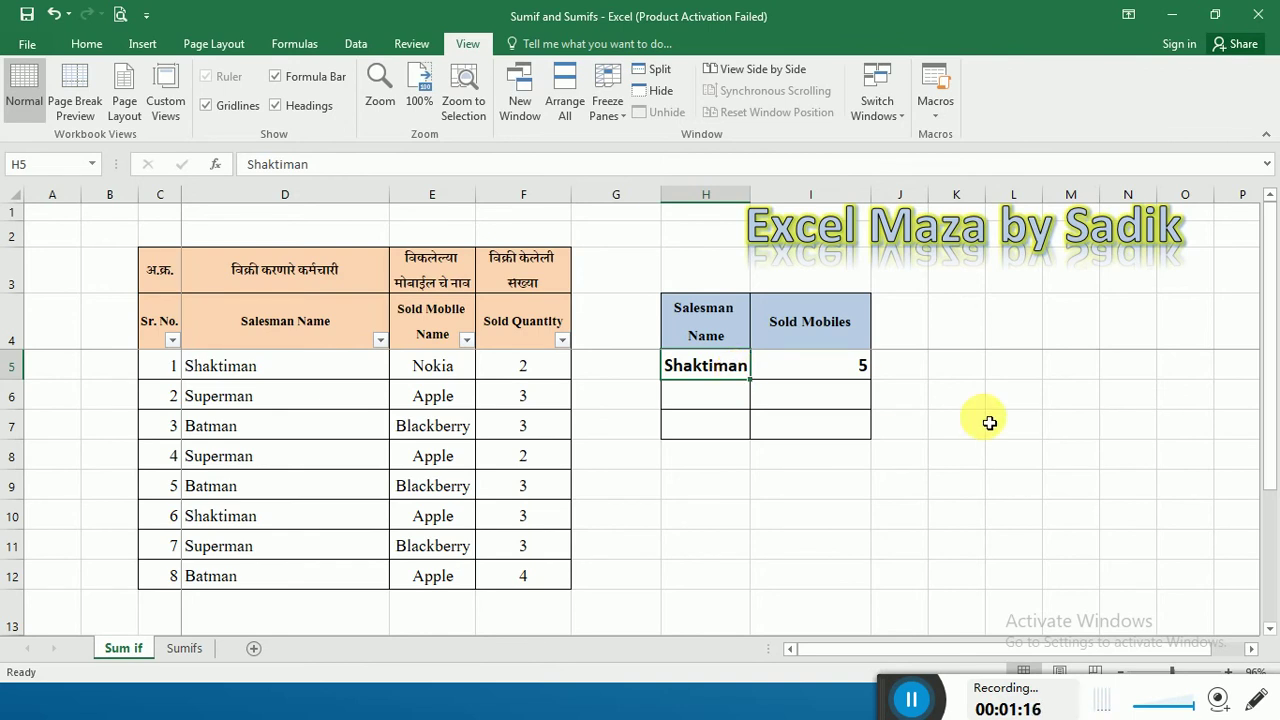
drag(322, 376, 312, 514)
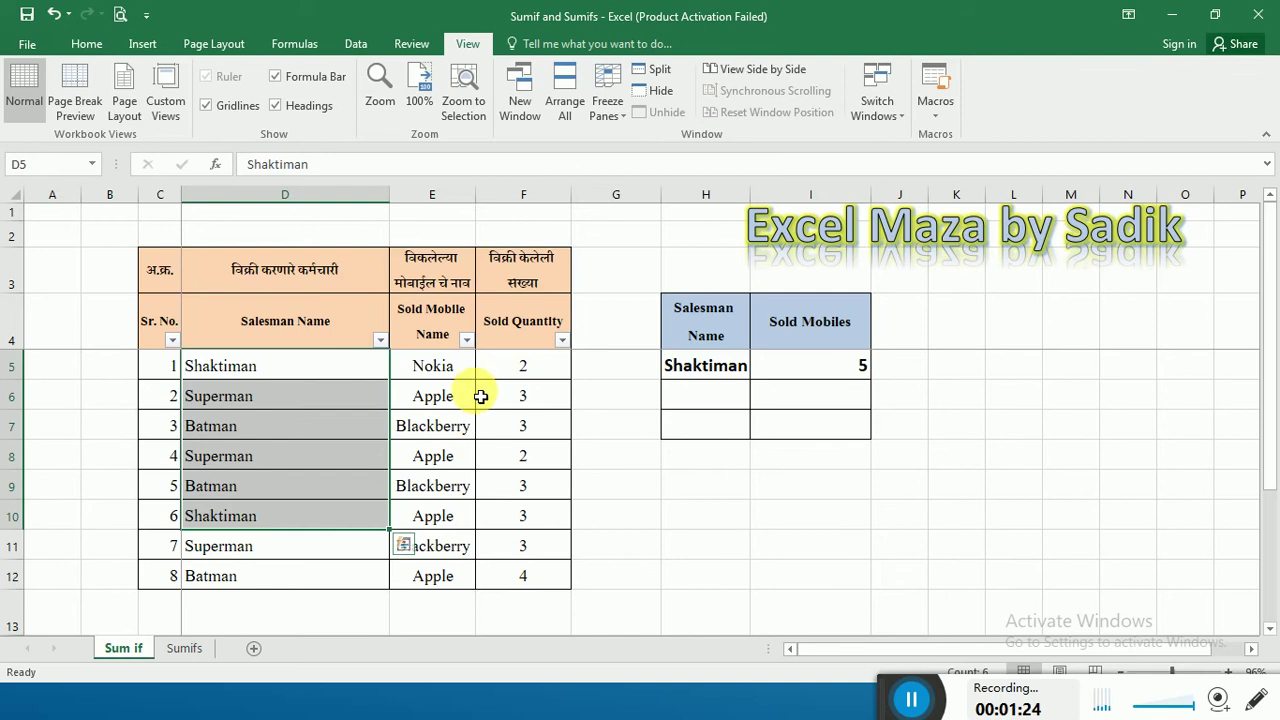
click(506, 377)
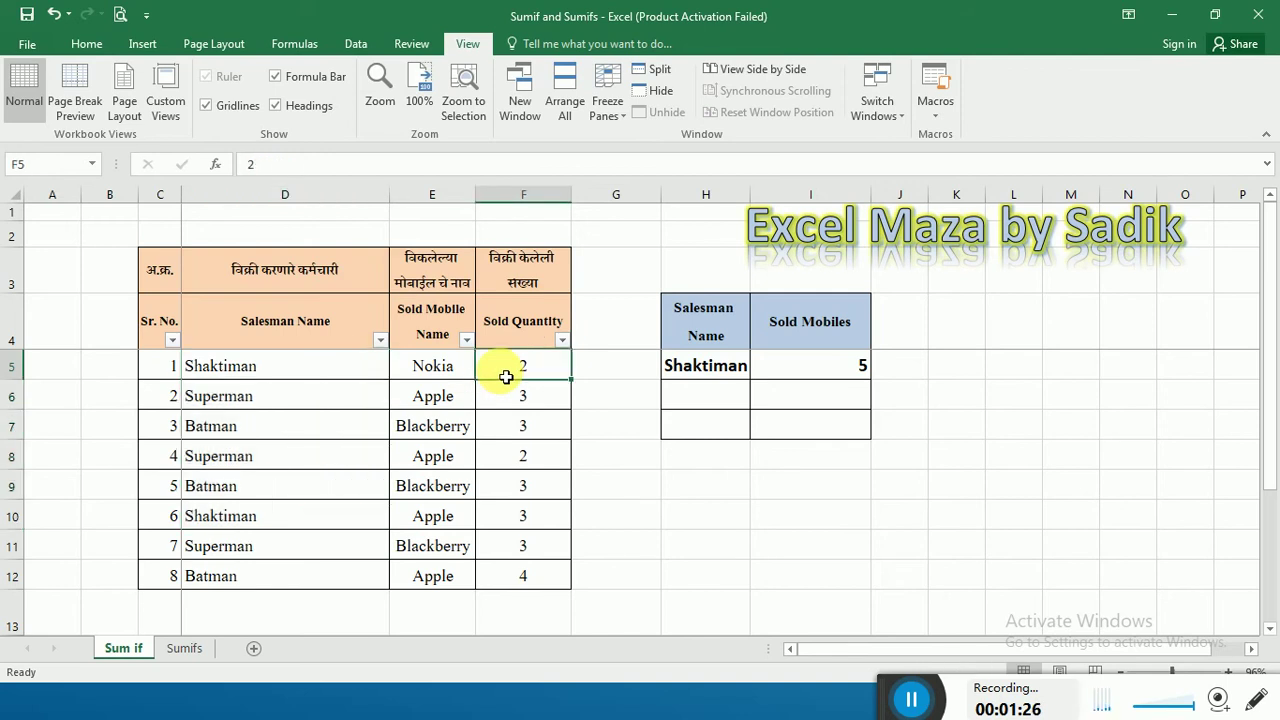
drag(506, 377, 530, 543)
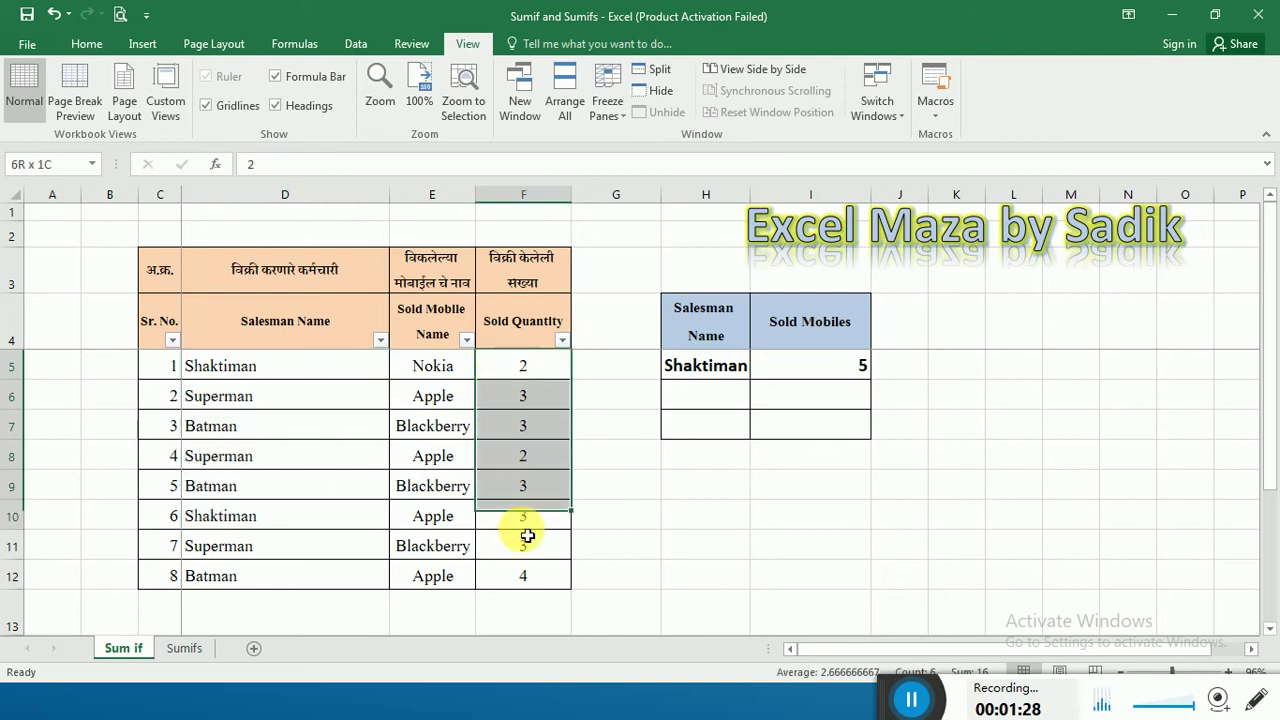
click(517, 608)
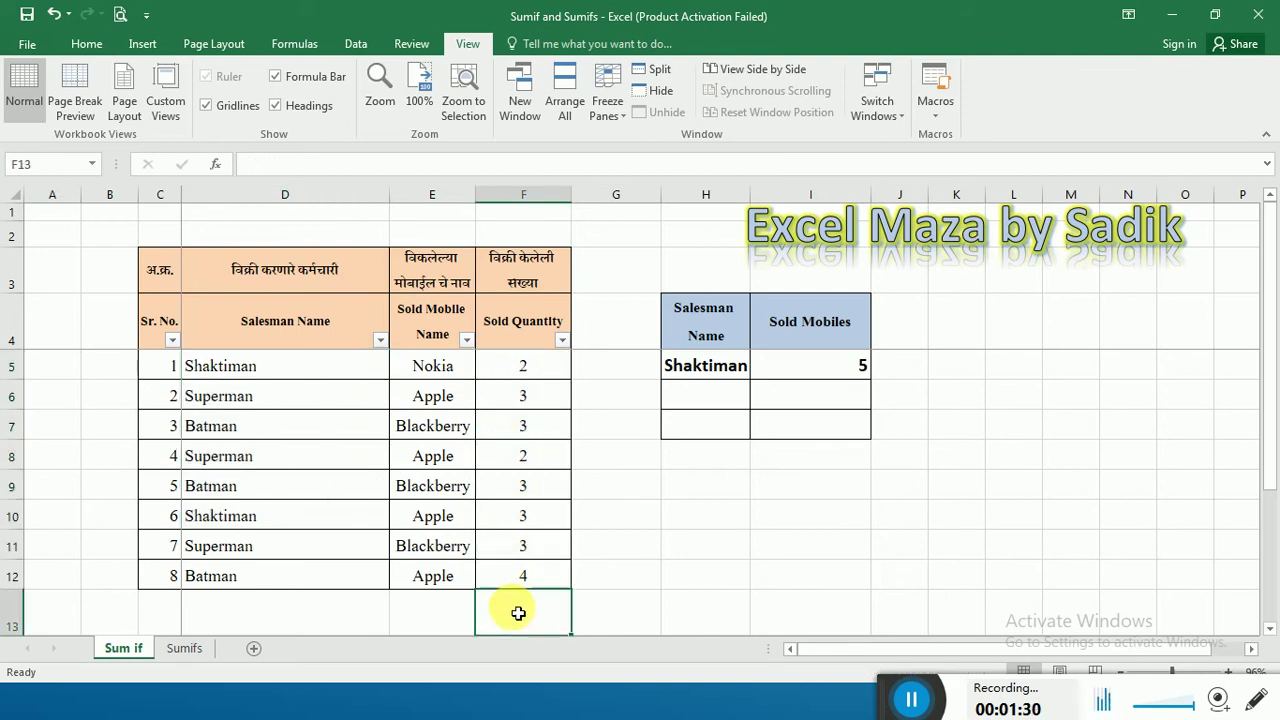
Enter =SUM(F5:F12) in F13 so the sold quantities total 23
text(=sum)
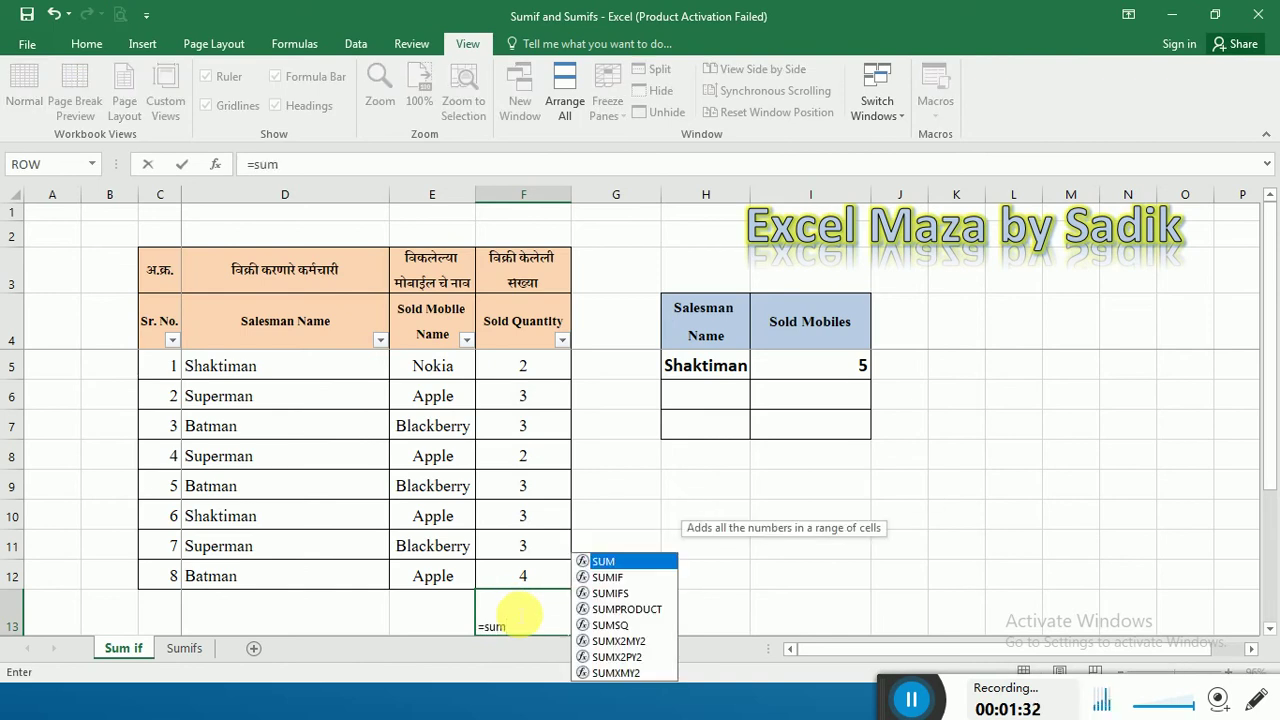
text(()
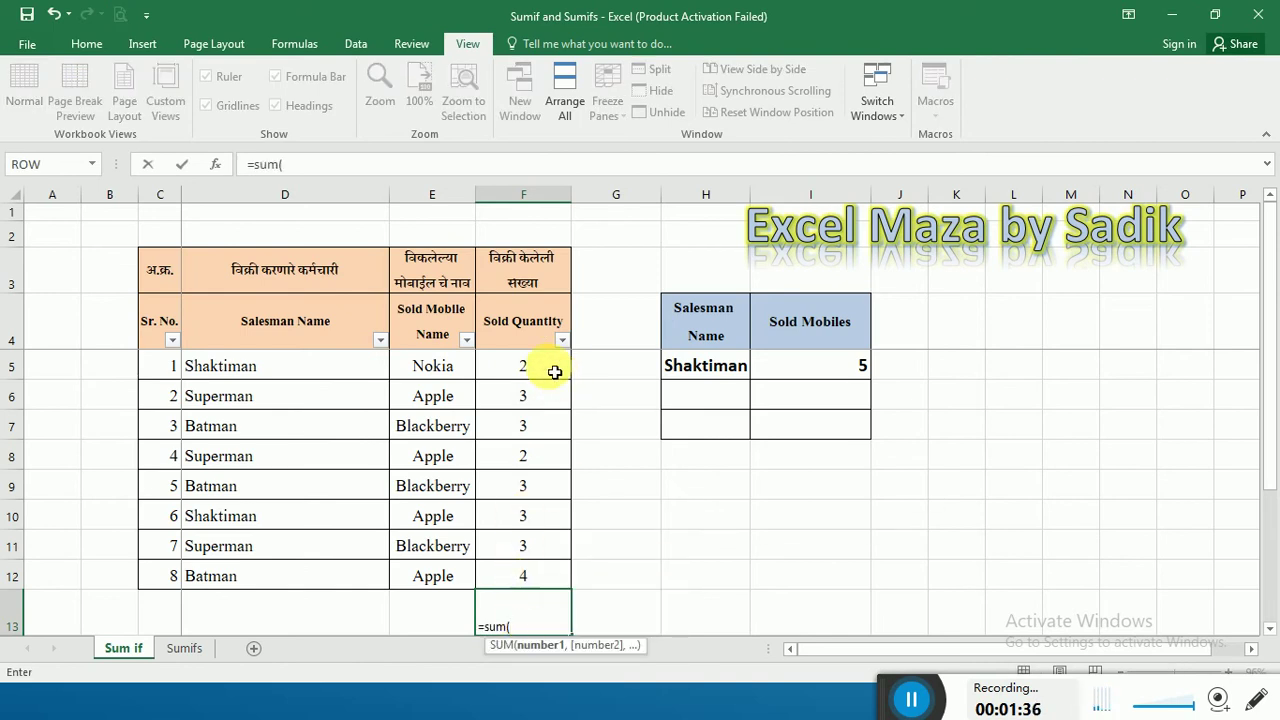
drag(553, 371, 548, 567)
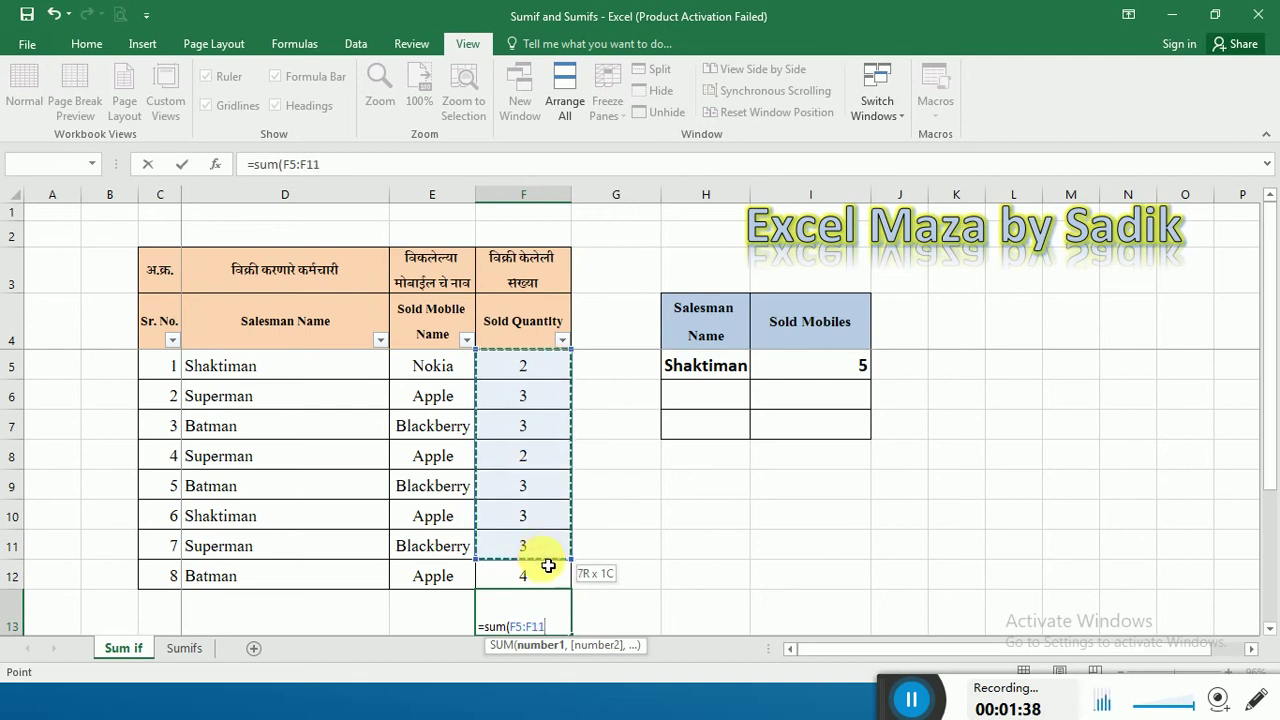
key(Return)
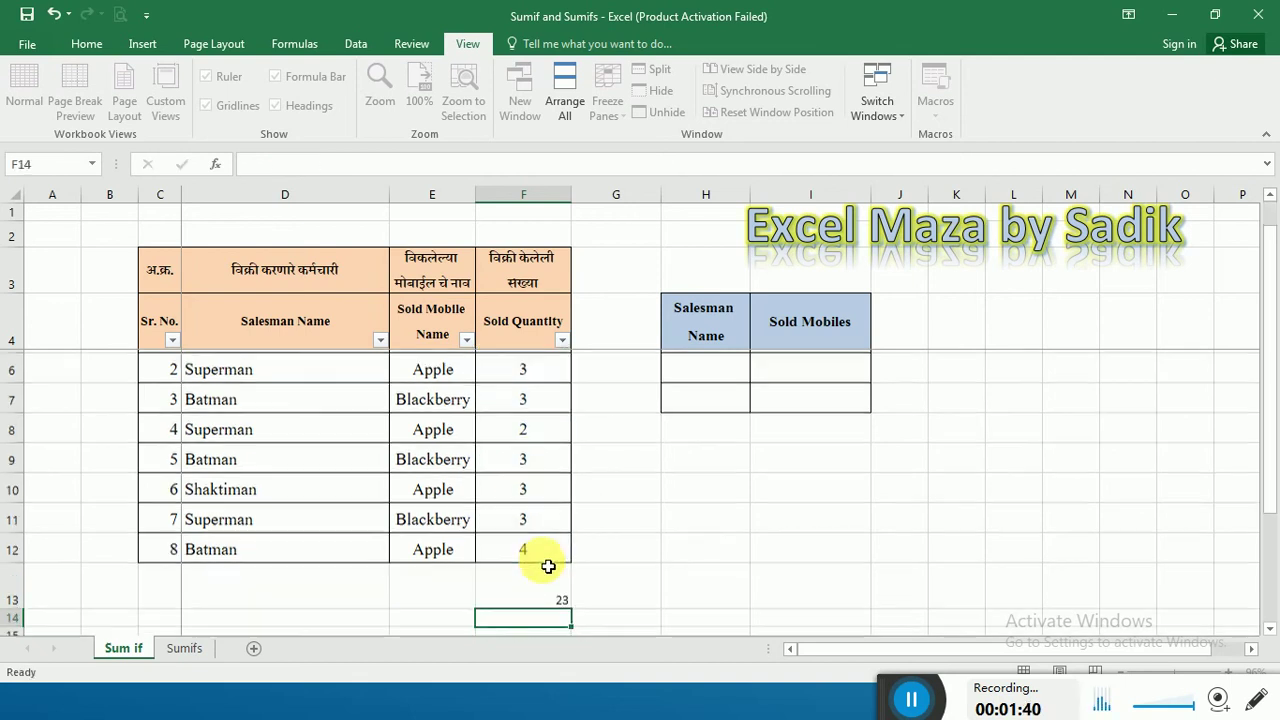
click(542, 586)
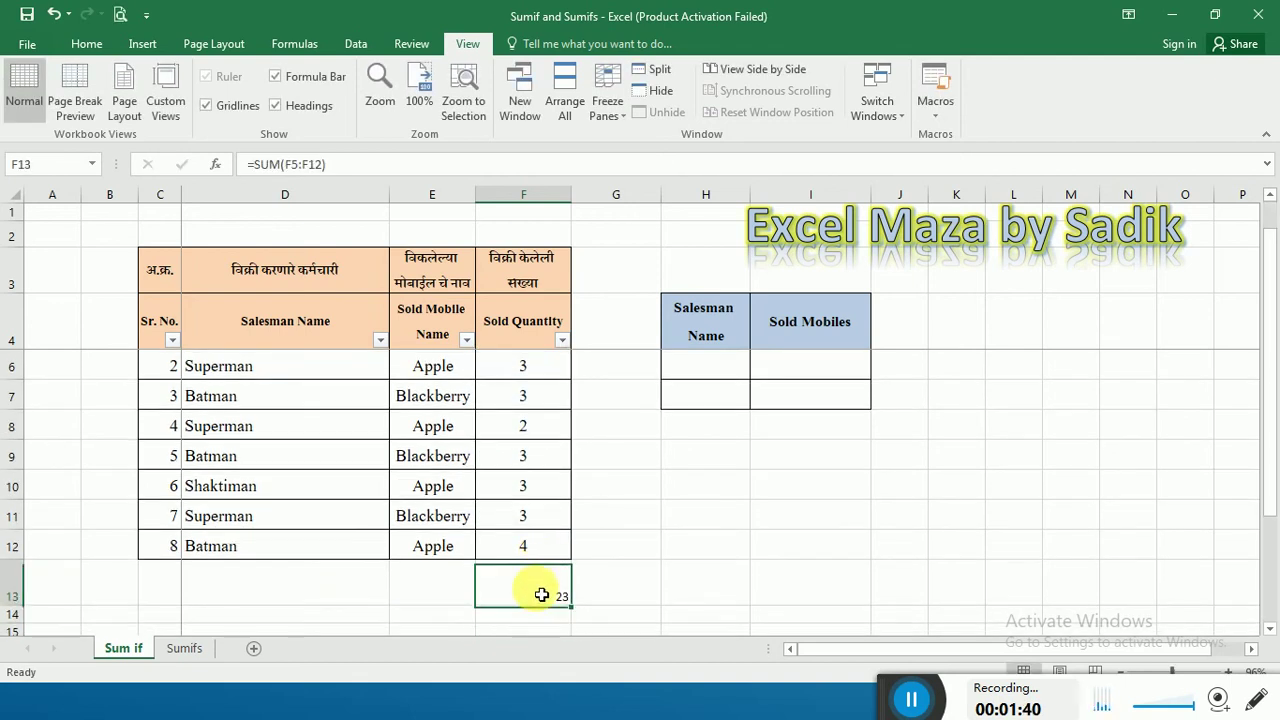
click(893, 700)
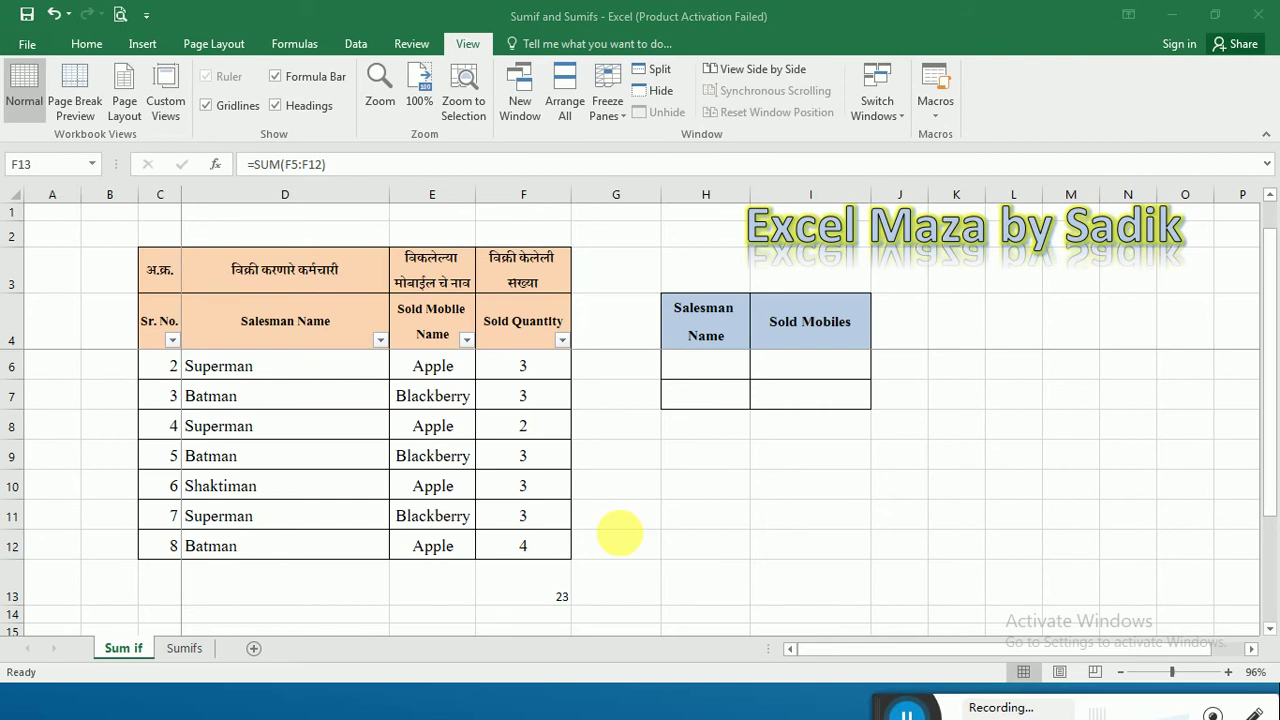
key(Up)
key(Up)
Select the quantities F5:F12 and check the 23 total in F13
key(ctrl+Up)
key(Down)
key(ctrl+z)
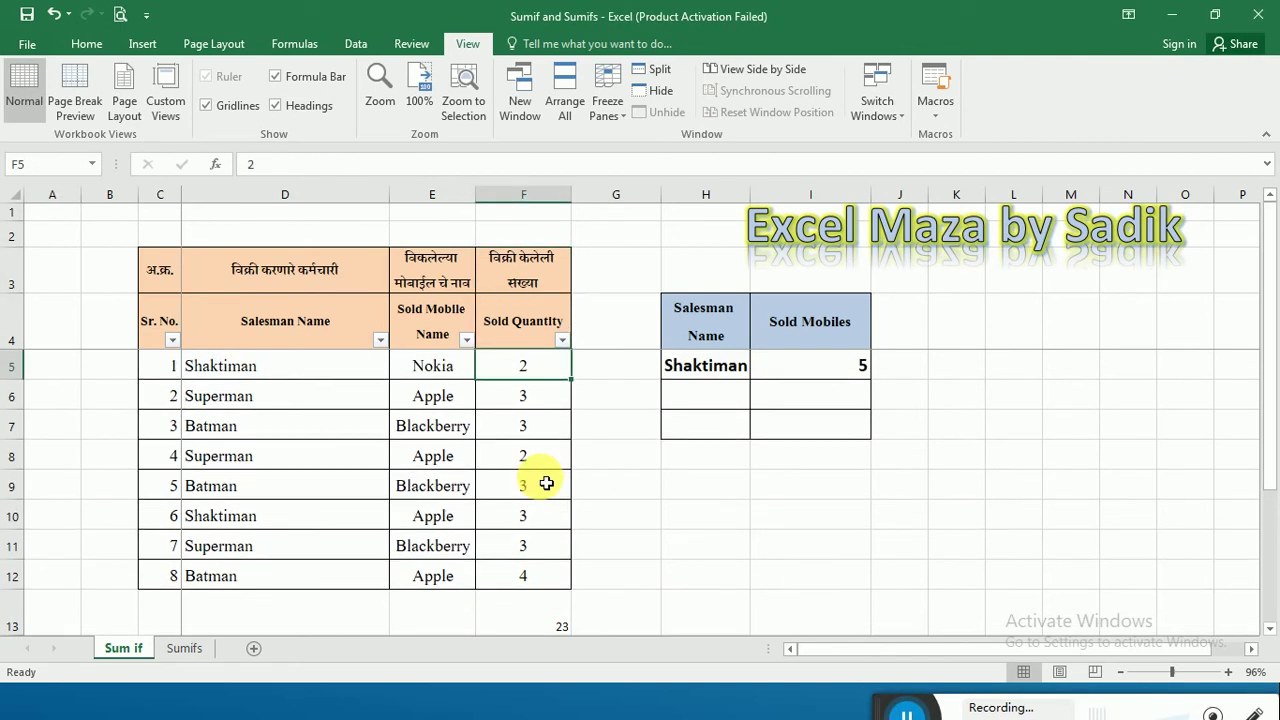
key(ctrl+shift+Down)
key(shift+Up)
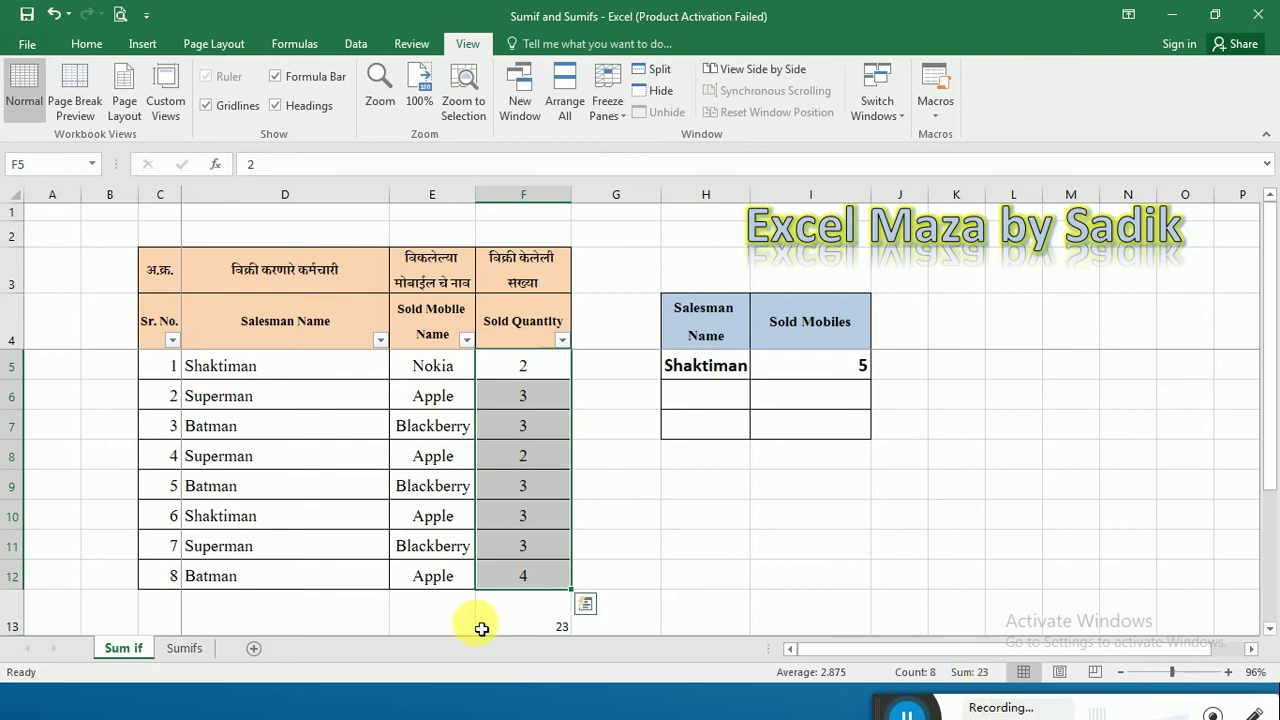
click(530, 624)
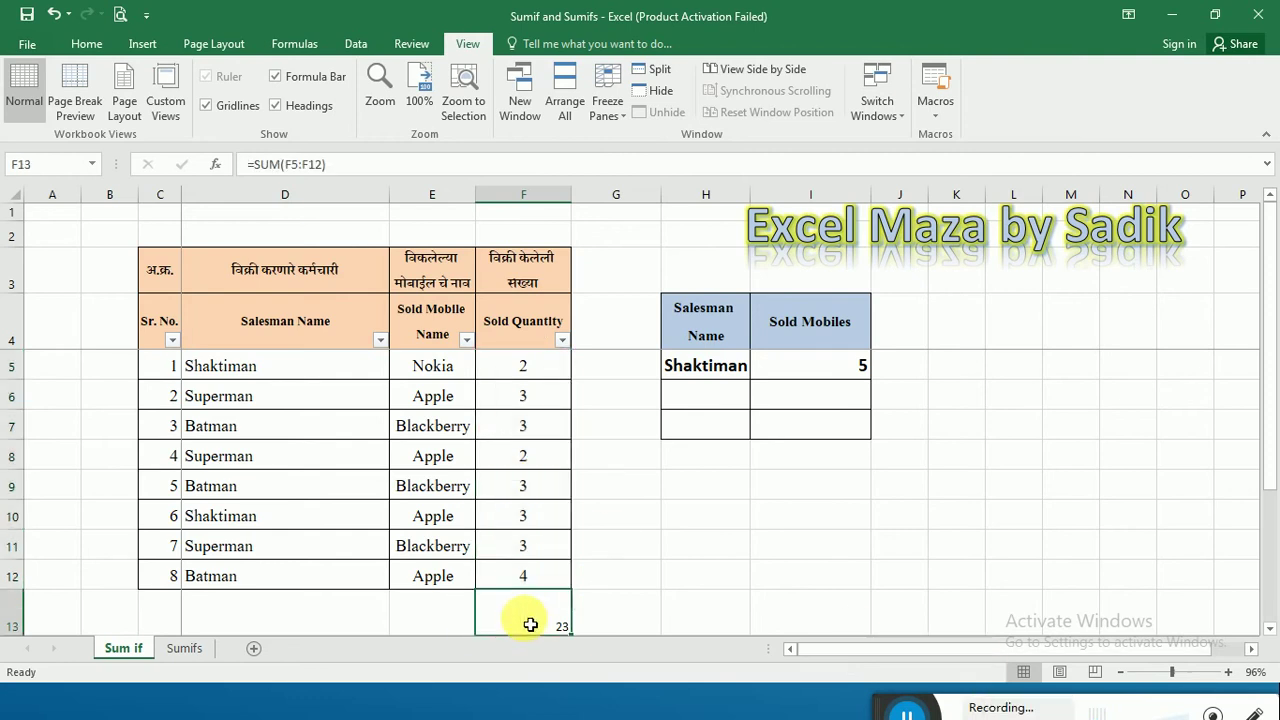
Select Shaktiman's quantities F5 and F10 to confirm the status bar sum of 5
click(733, 372)
key(Up)
key(Up)
key(Up)
key(Down)
key(Down)
key(Down)
key(Down)
key(Up)
key(Left)
key(Left)
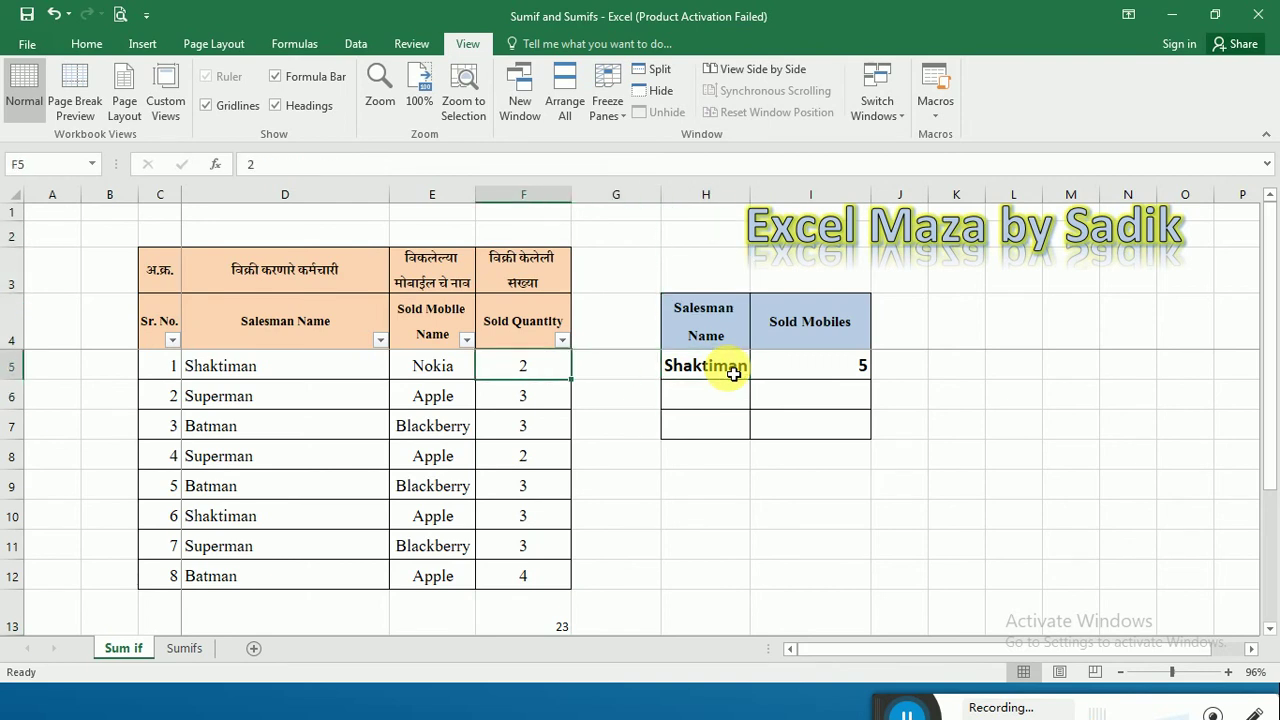
key(Down)
key(Down)
key(Down)
key(Down)
key(Down)
key(Down)
key(Up)
key(Up)
key(Up)
key(Up)
key(Up)
key(Up)
key(Down)
key(Up)
key(Down)
key(Right)
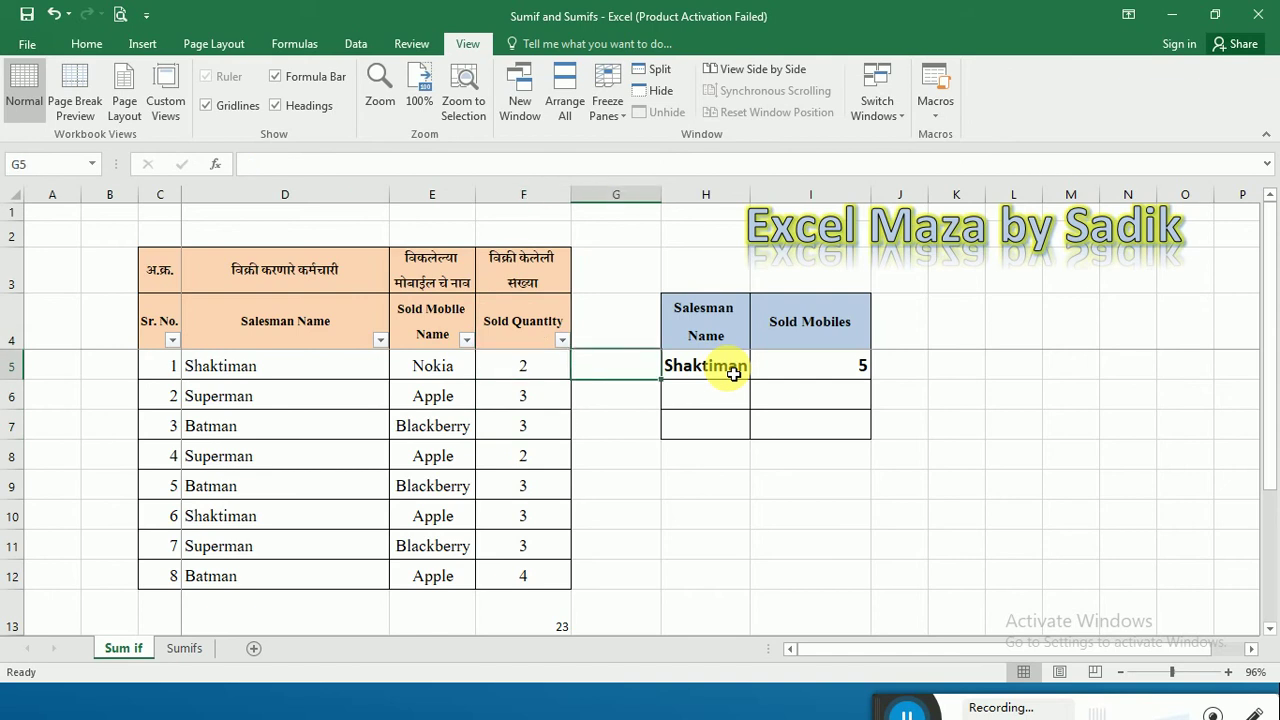
key(Right)
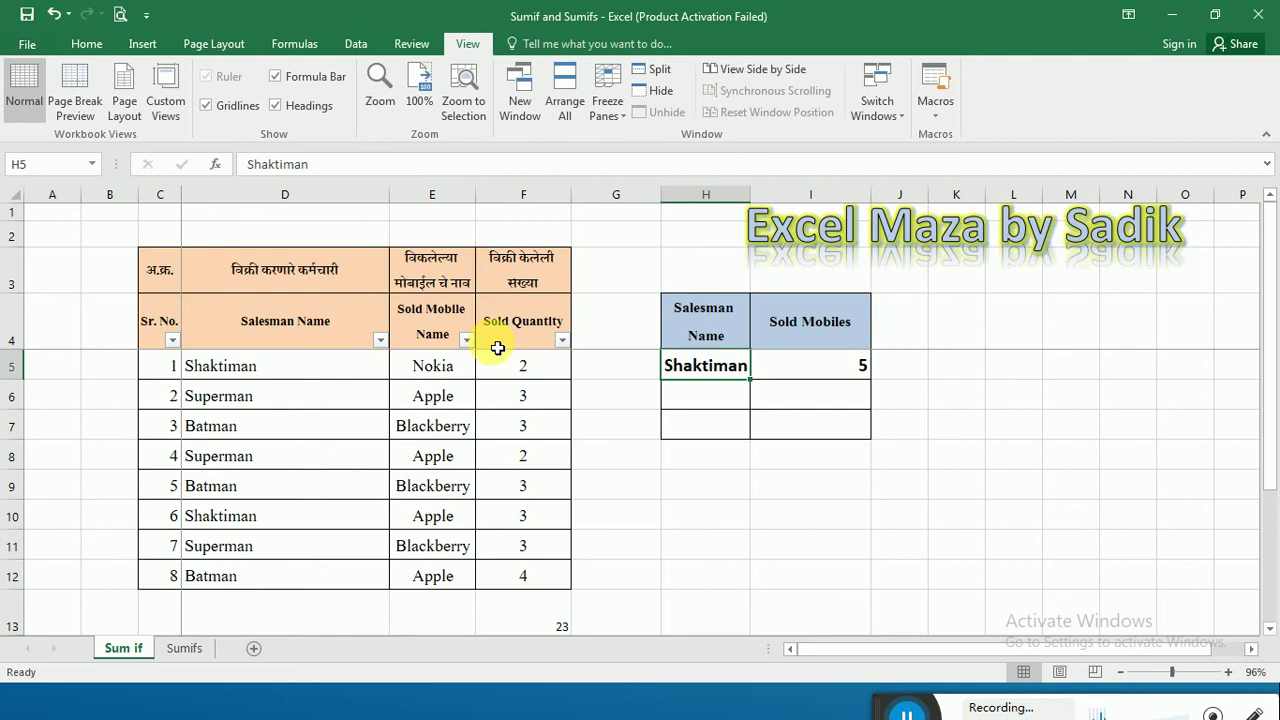
click(550, 367)
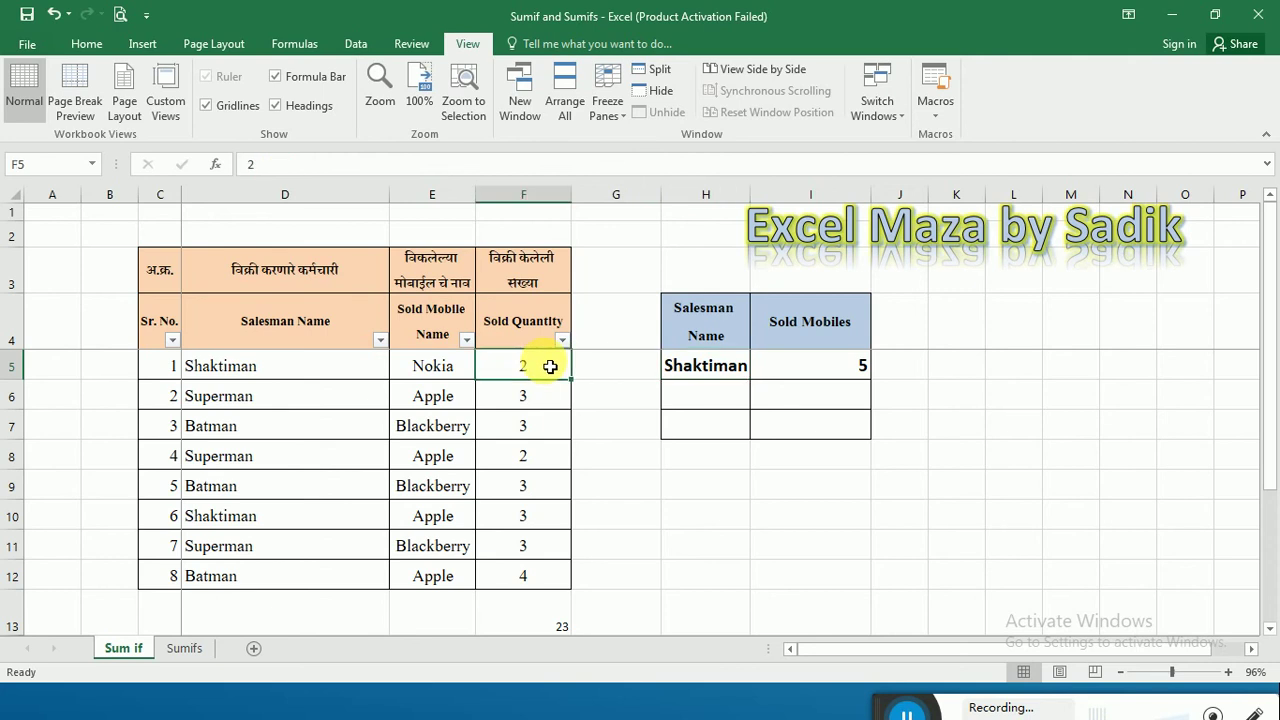
ctrl+click(558, 522)
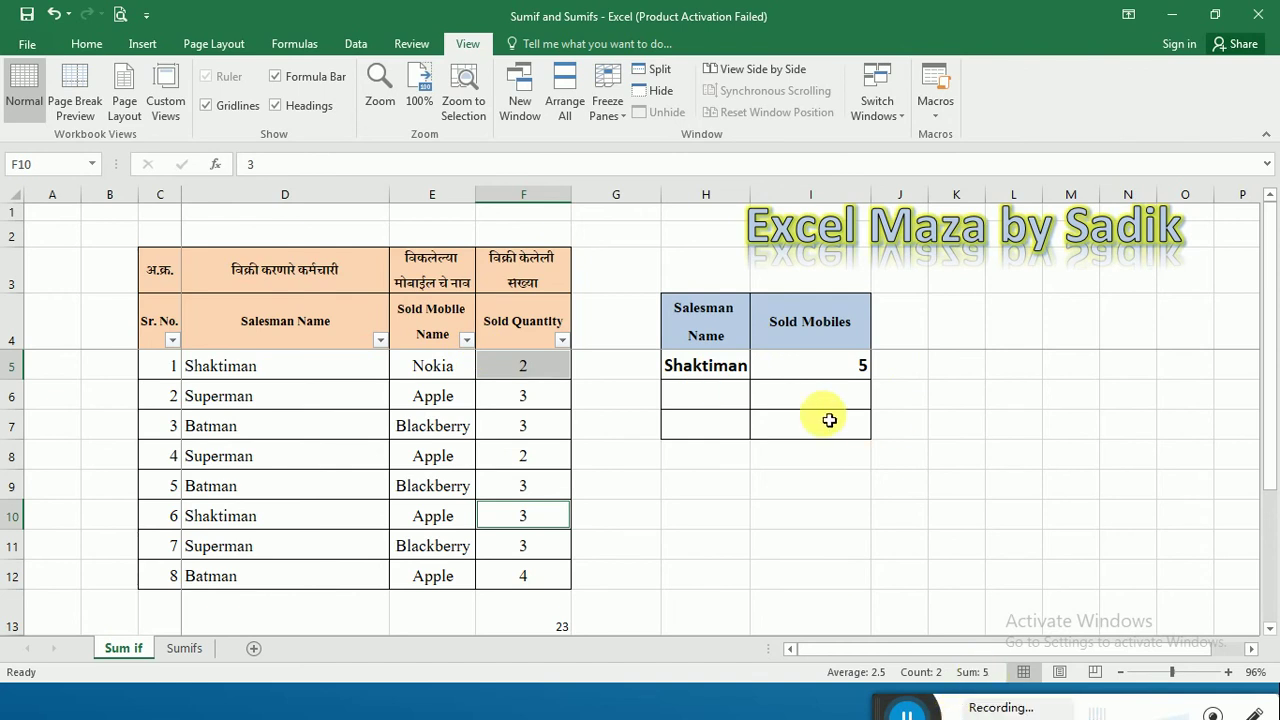
Enter Superman as the salesman in H5 and check the SUMIF result in I5
click(829, 366)
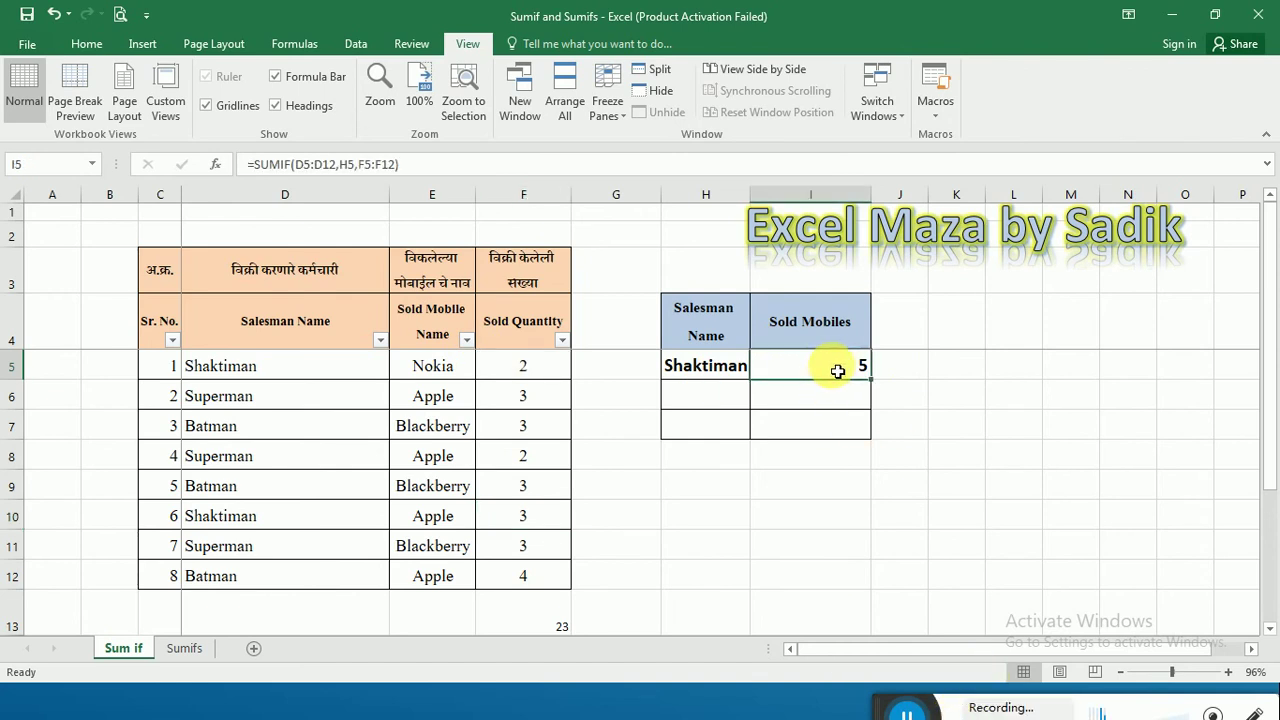
click(704, 375)
text(Superman)
key(Return)
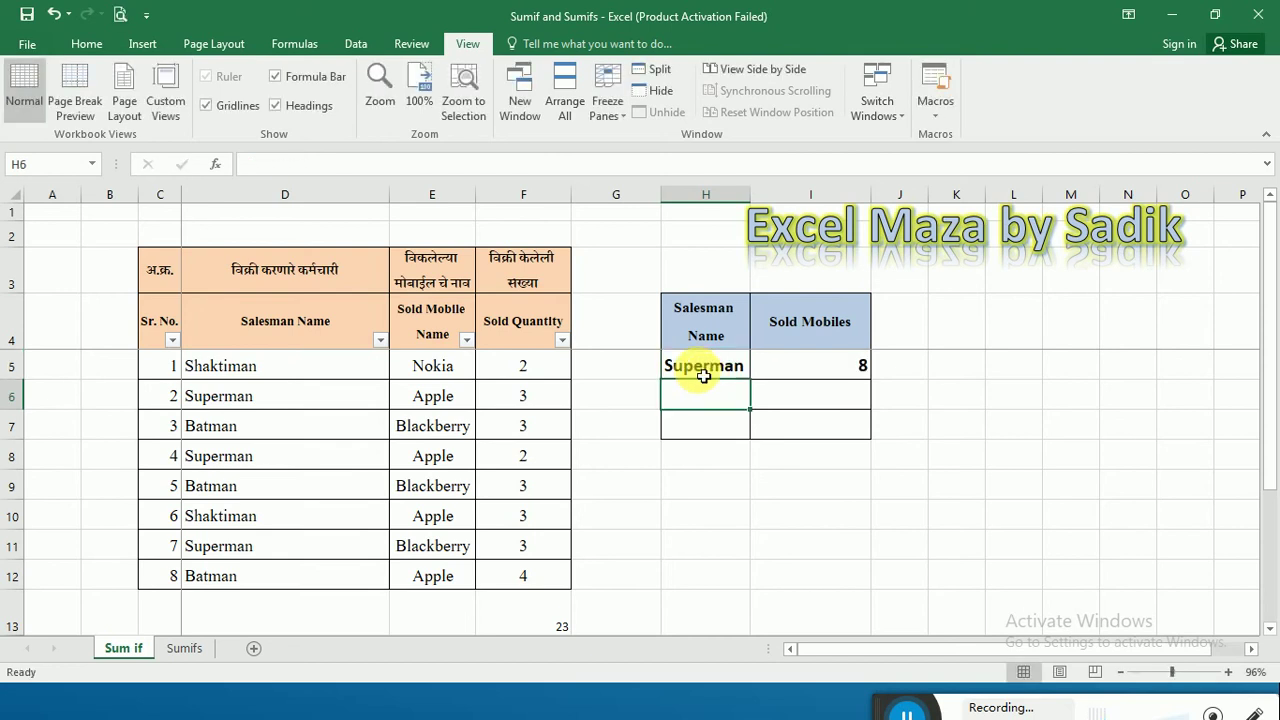
click(850, 365)
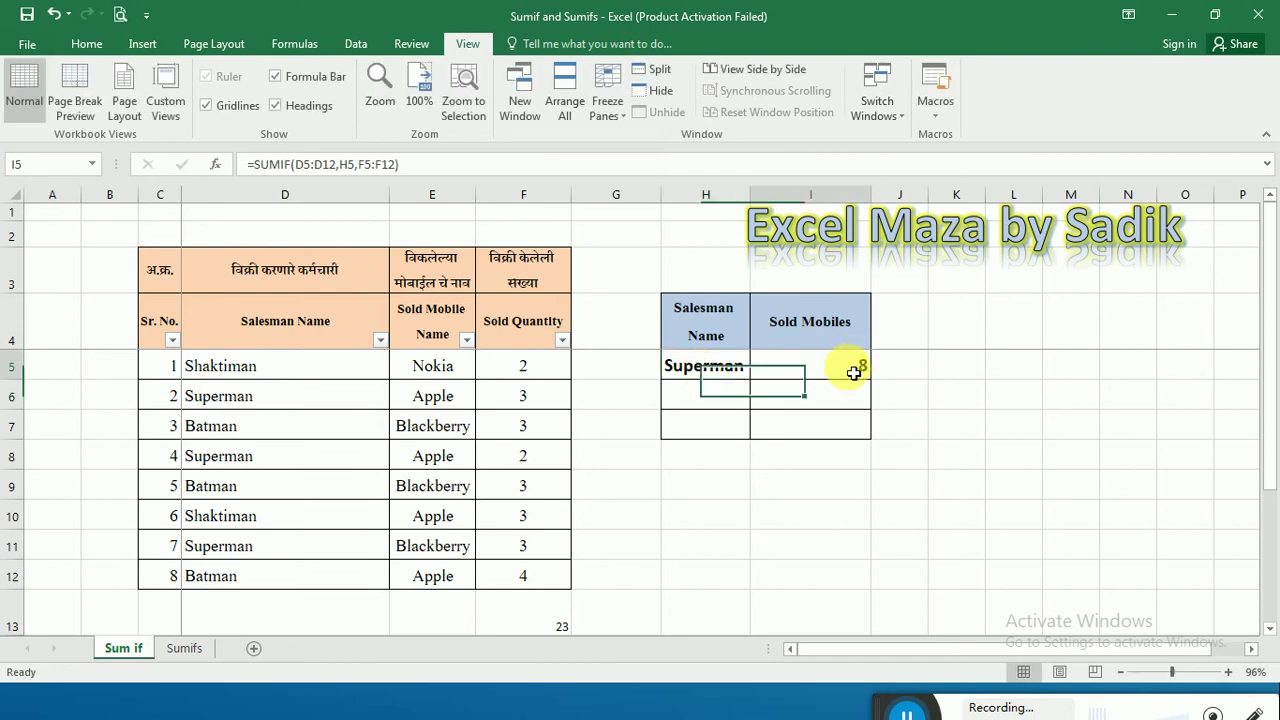
Replace the name in H5 with Batman and review the SUMIF returning 10
click(683, 365)
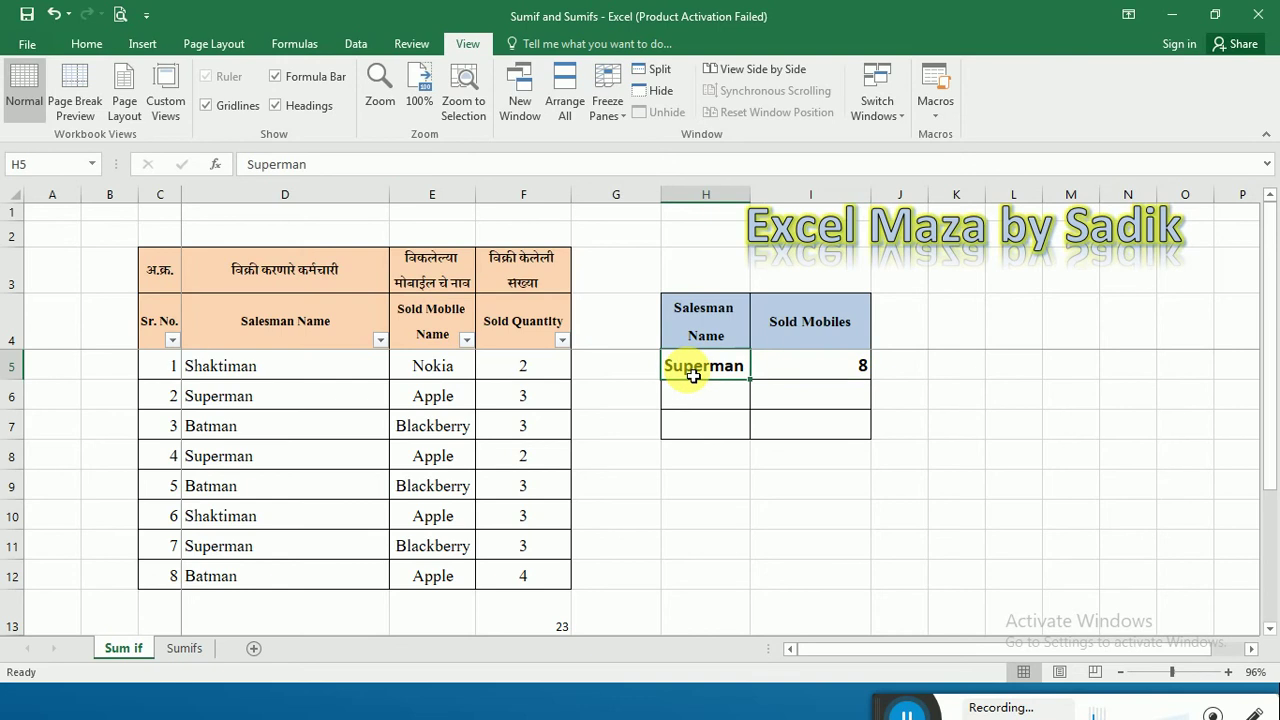
text(Batman)
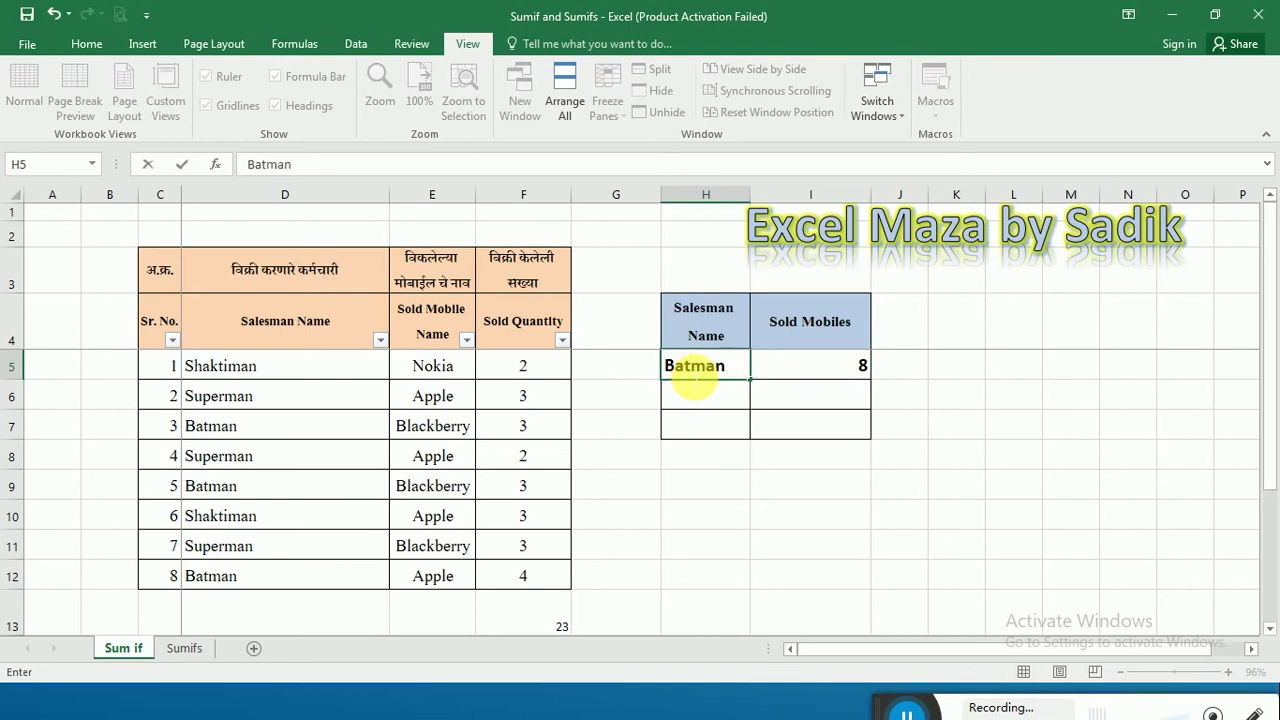
key(Return)
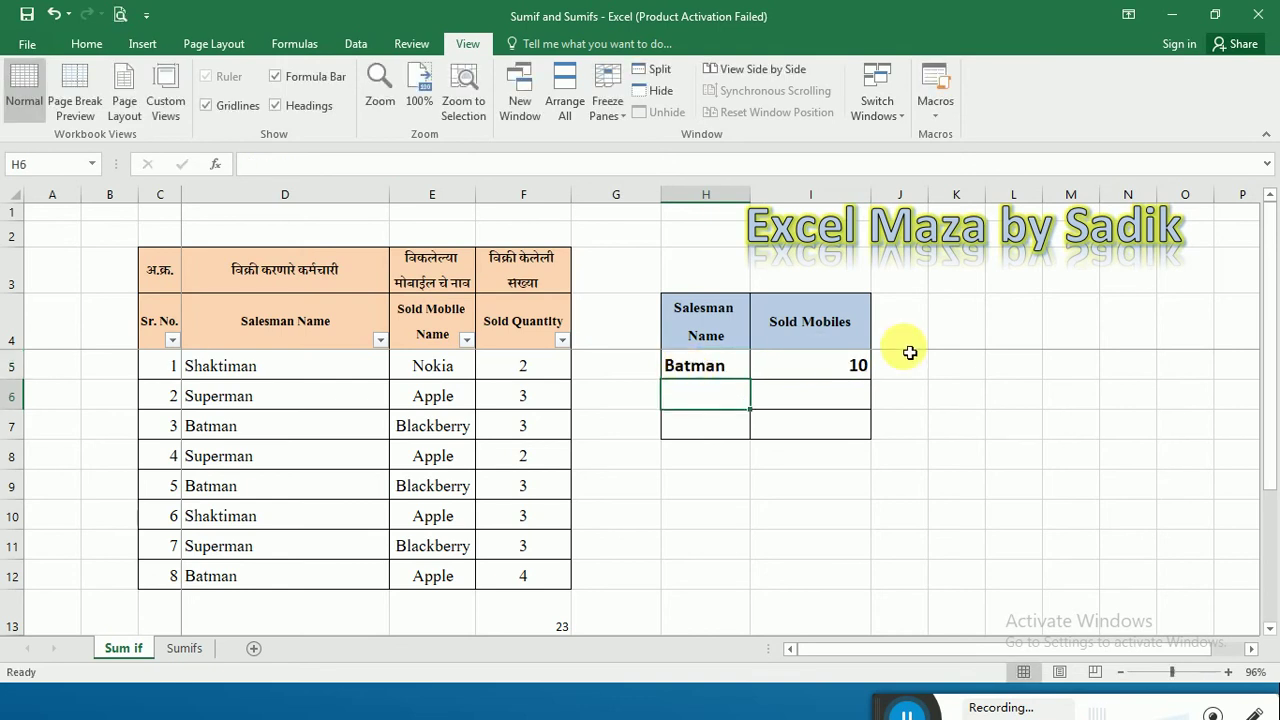
click(860, 366)
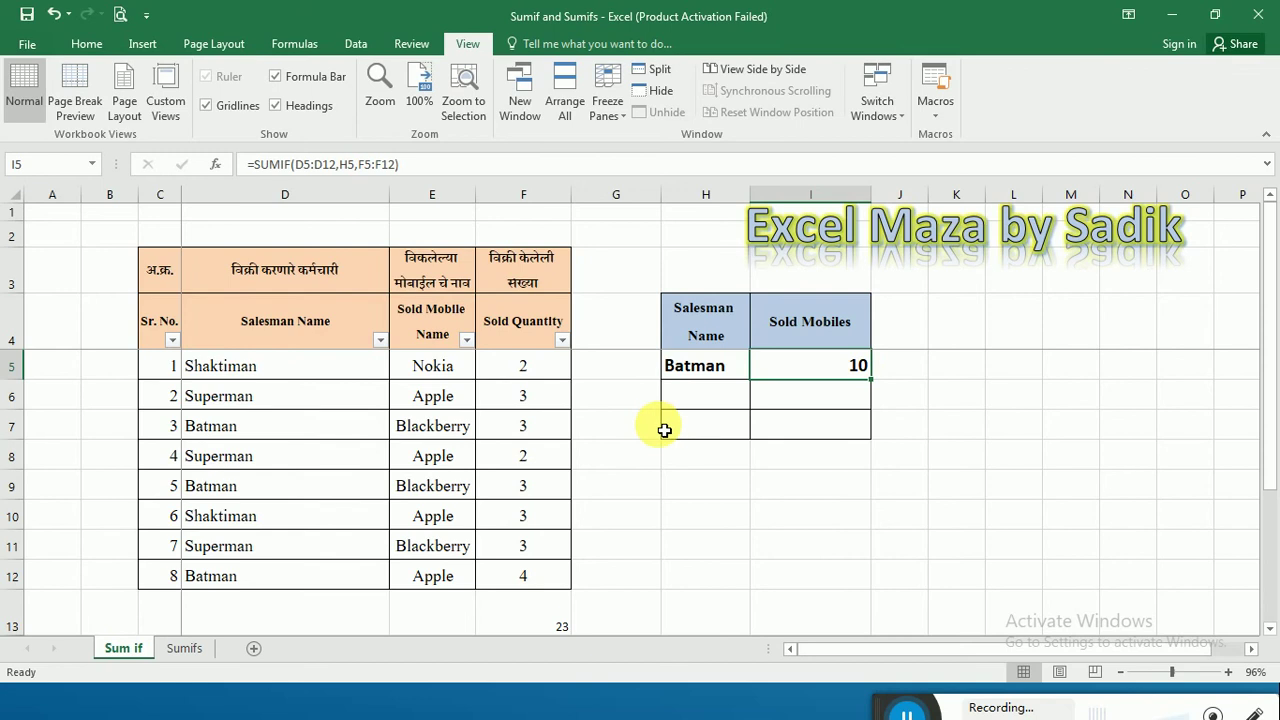
click(726, 372)
click(853, 376)
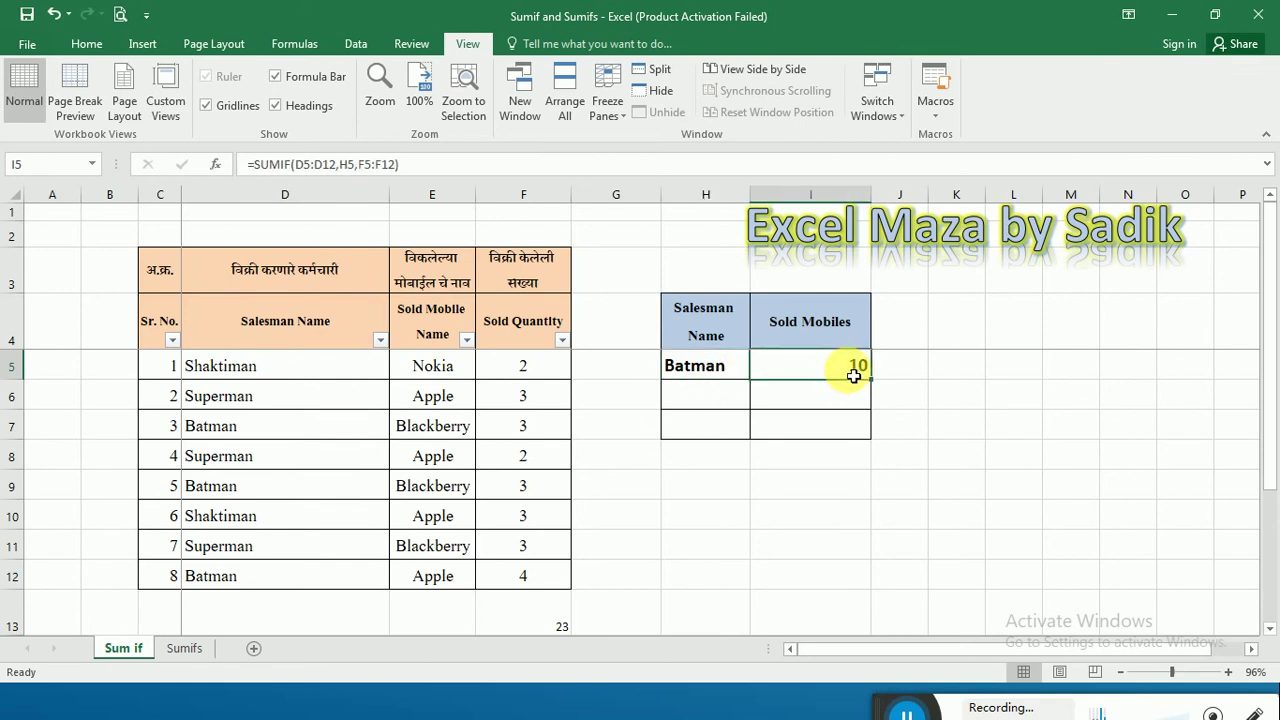
Begin the formula =Sumif(D5:D12, in I5 using the salesman names as range
text(=)
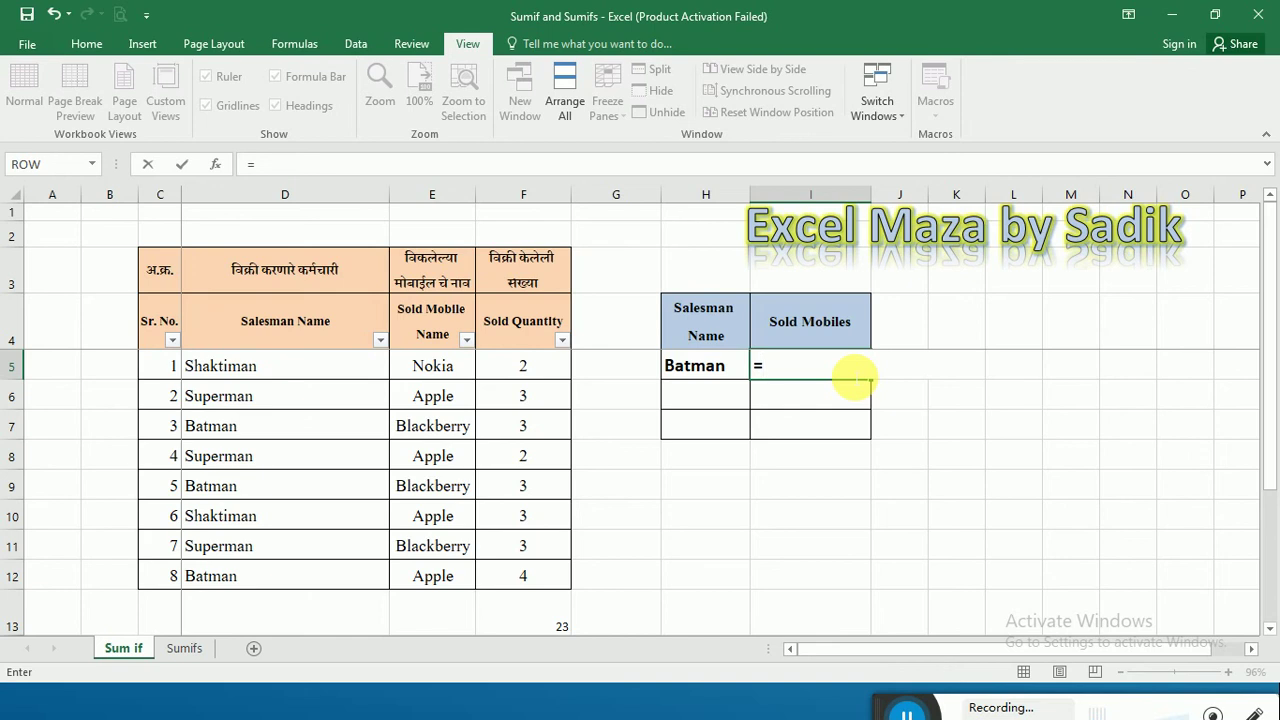
text(Sumi)
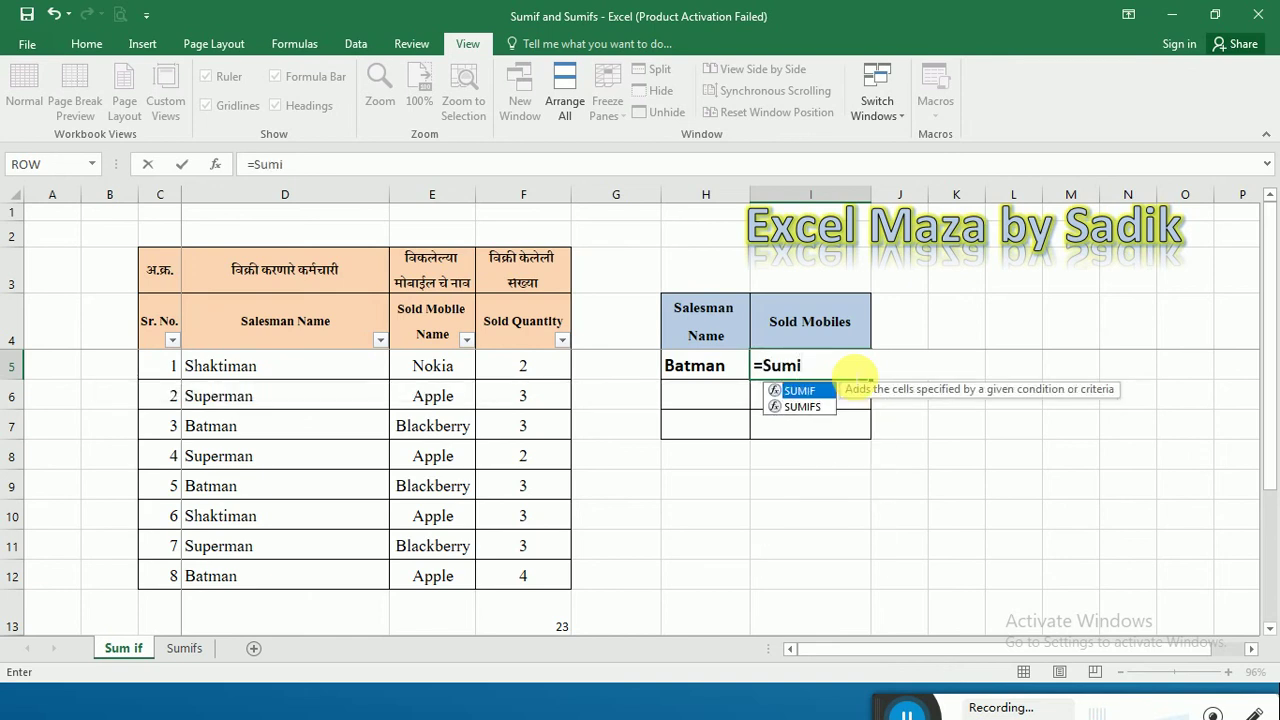
text(f)
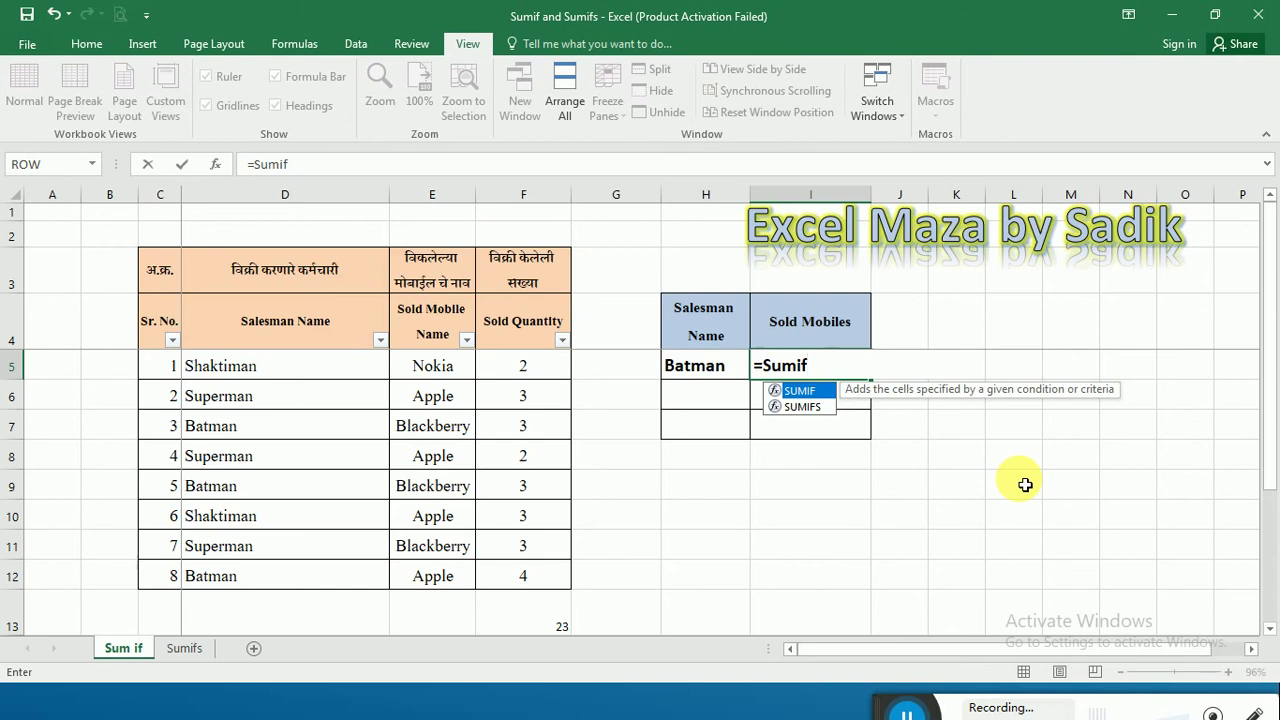
text(()
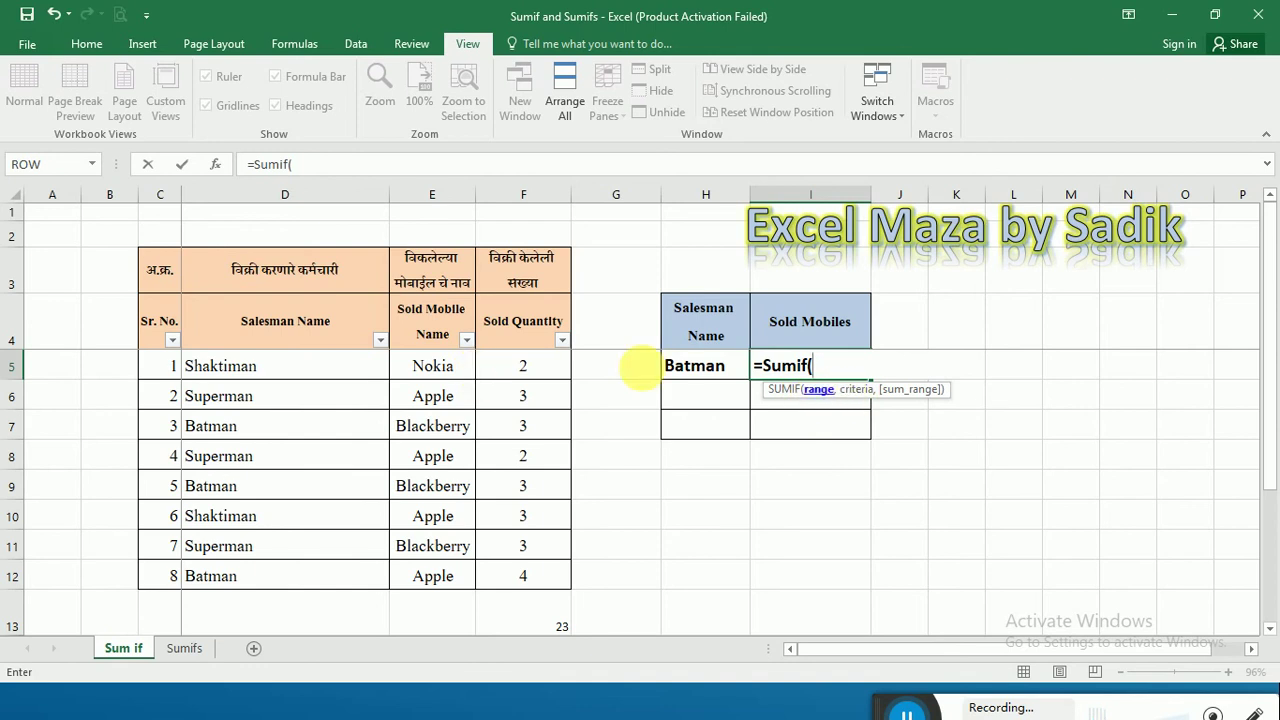
drag(322, 375, 320, 557)
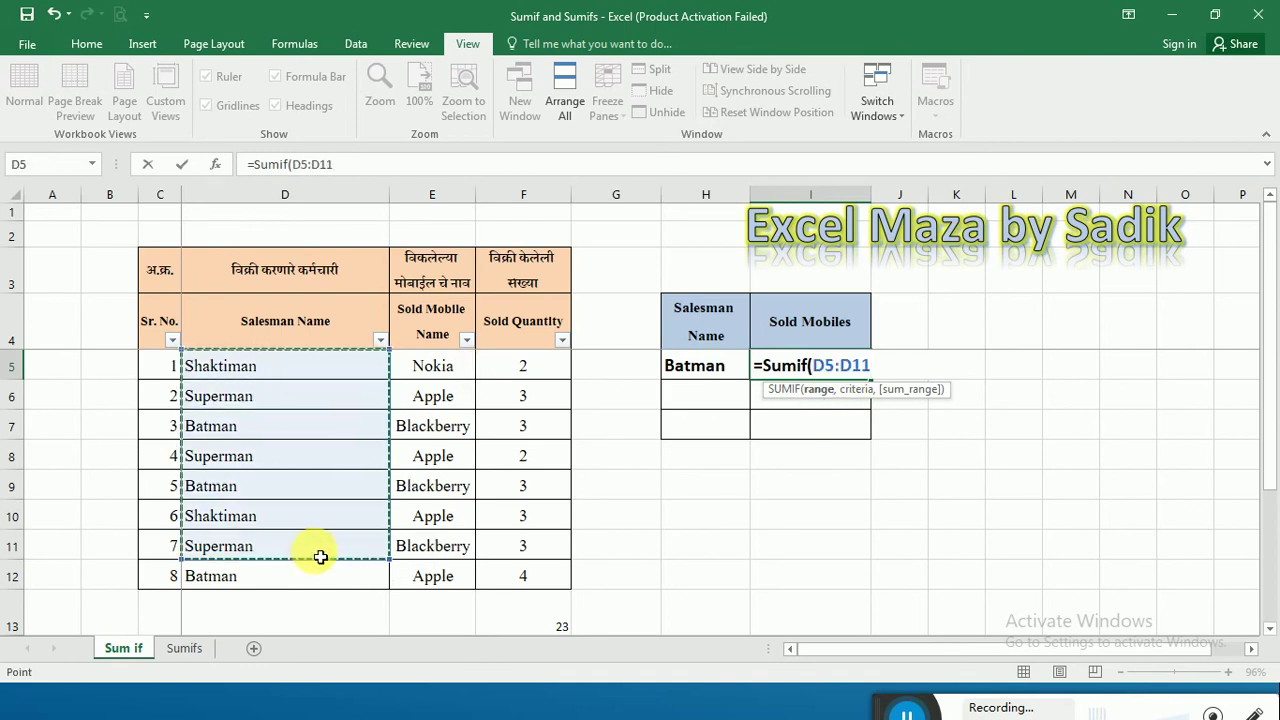
drag(320, 557, 320, 557)
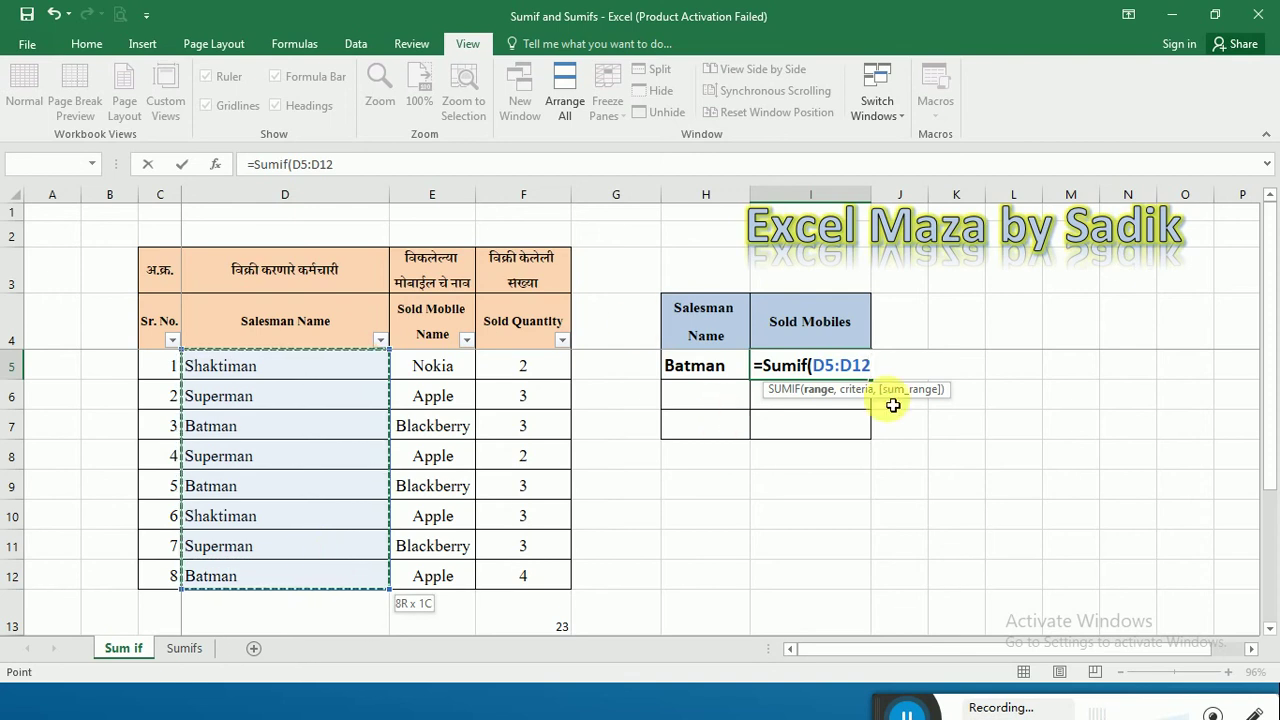
text(,)
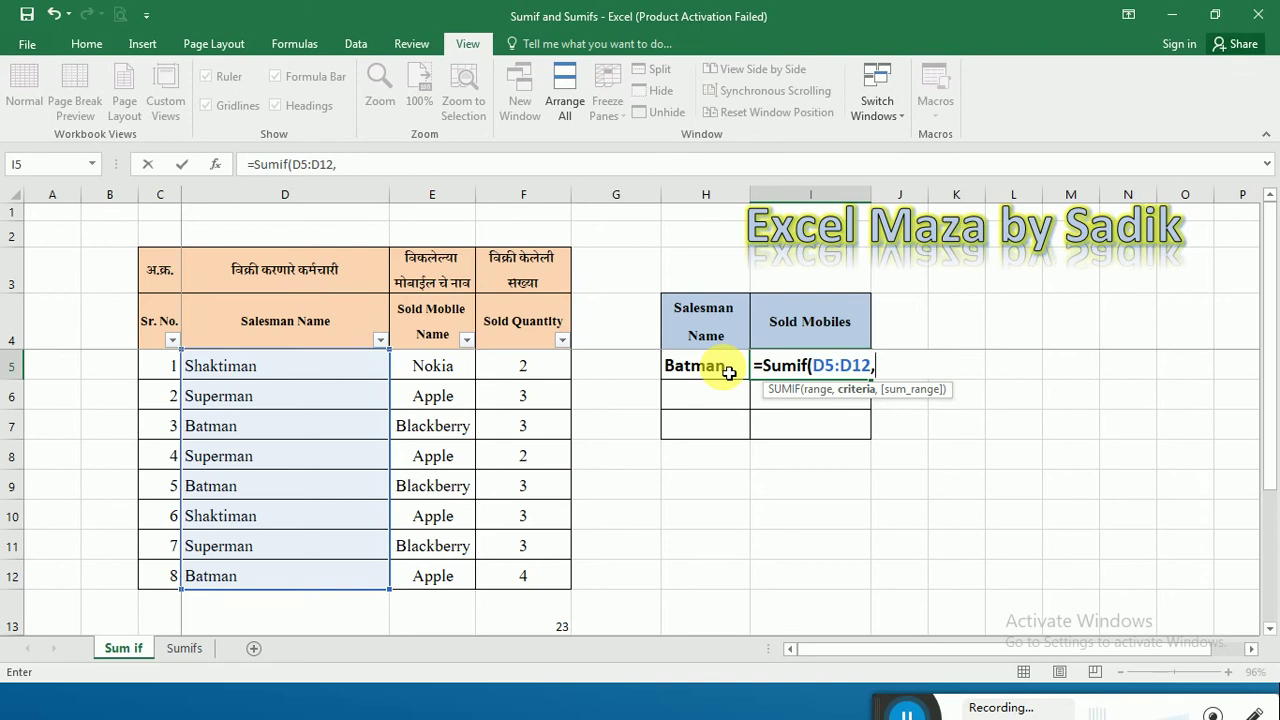
Add H5 as the SUMIF criteria, removing the accidental extra comma
click(729, 372)
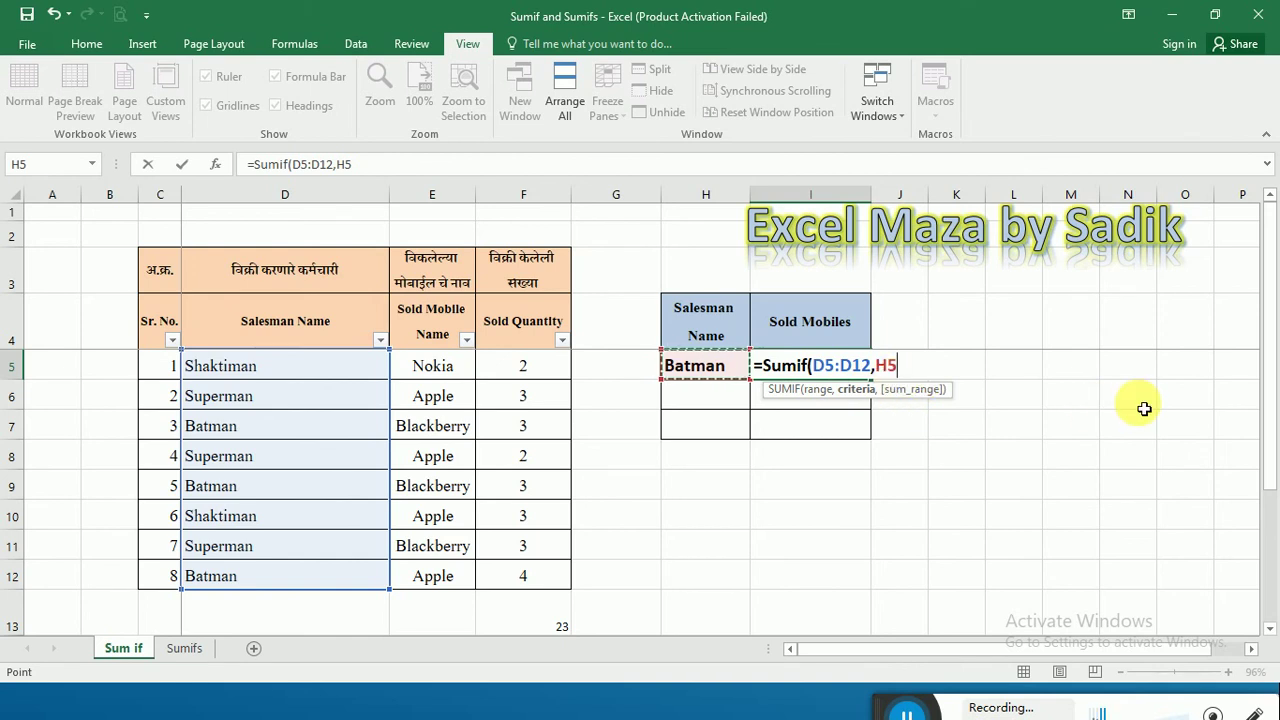
text(,)
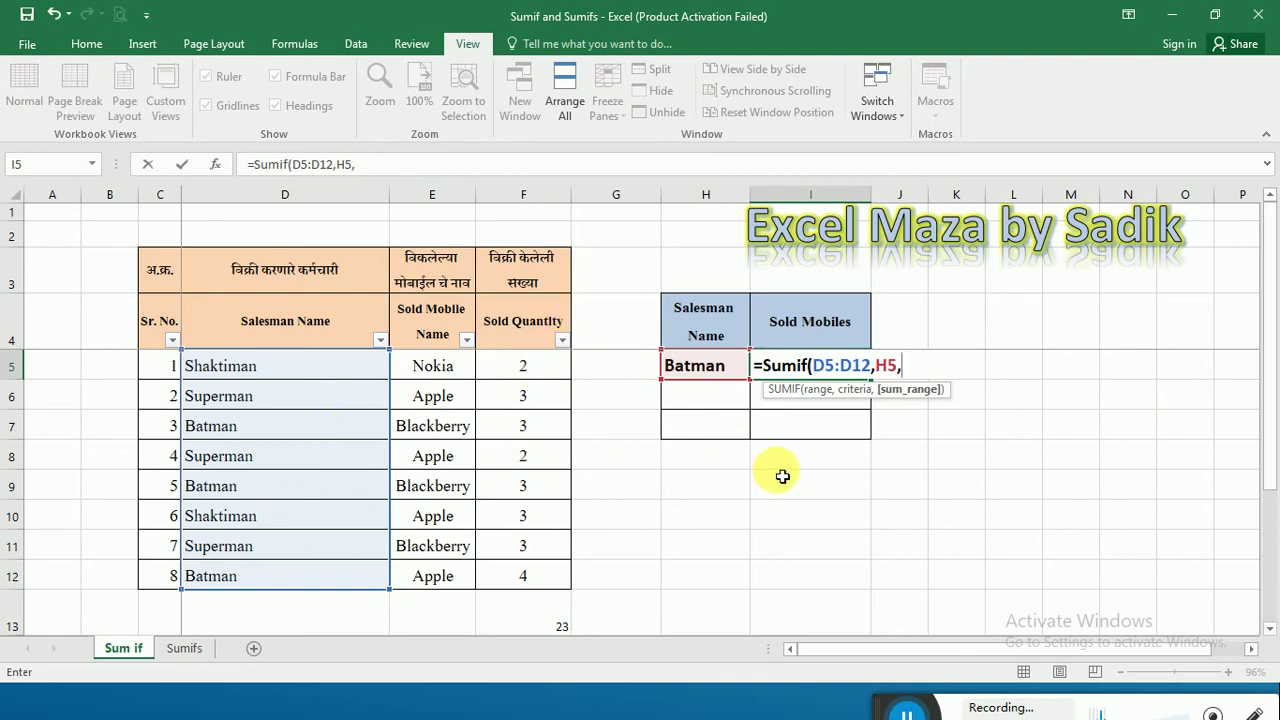
text(,)
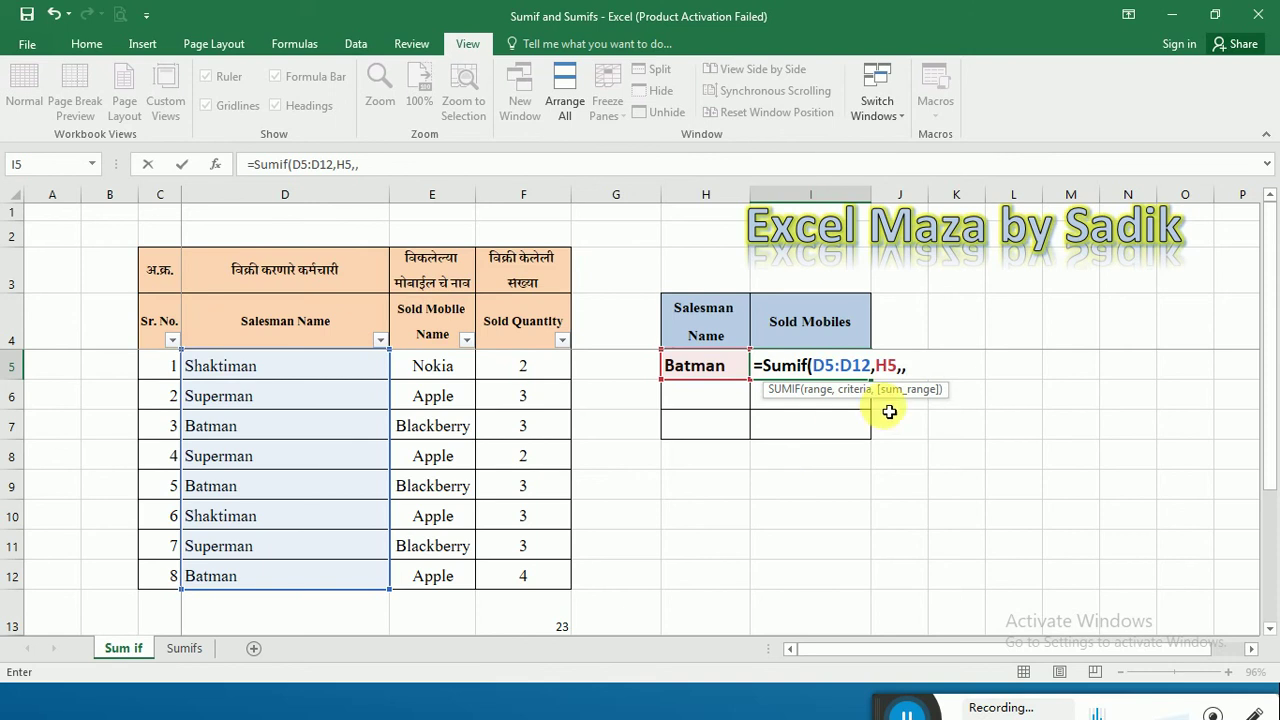
key(BackSpace)
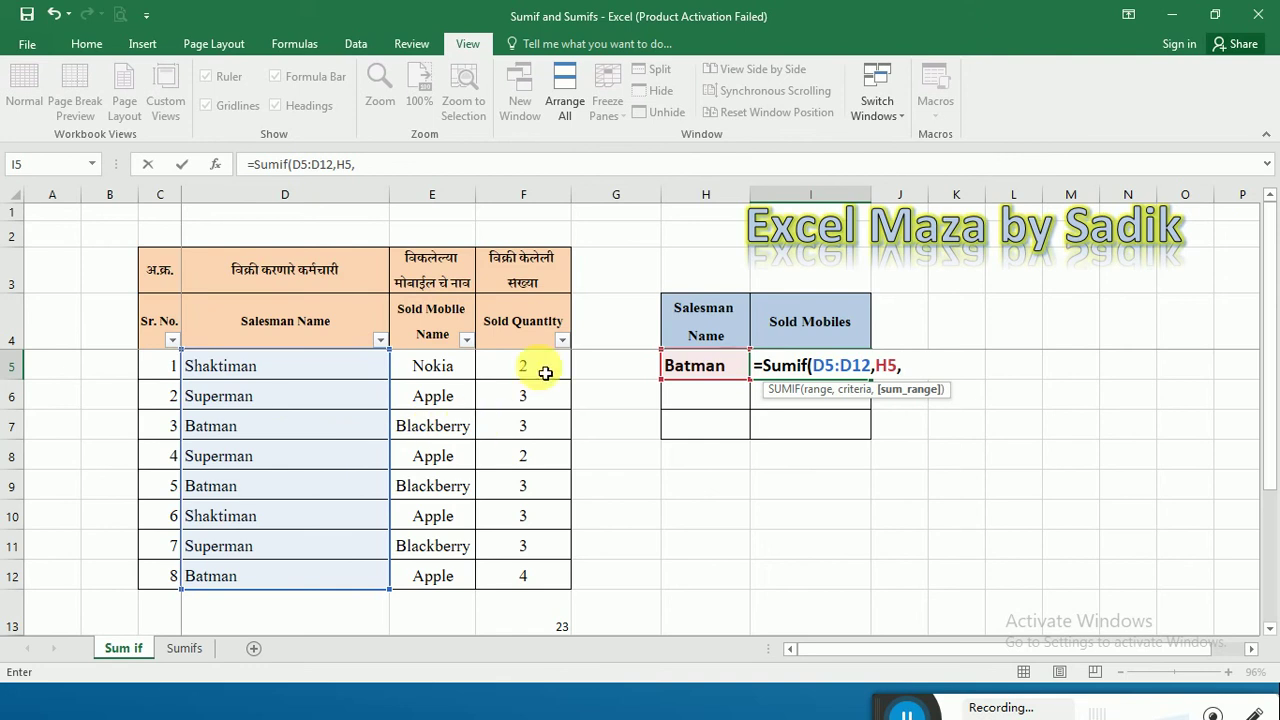
Close the SUMIF with sum range F5:F12 and commit it, giving Batman 10
drag(545, 373, 551, 583)
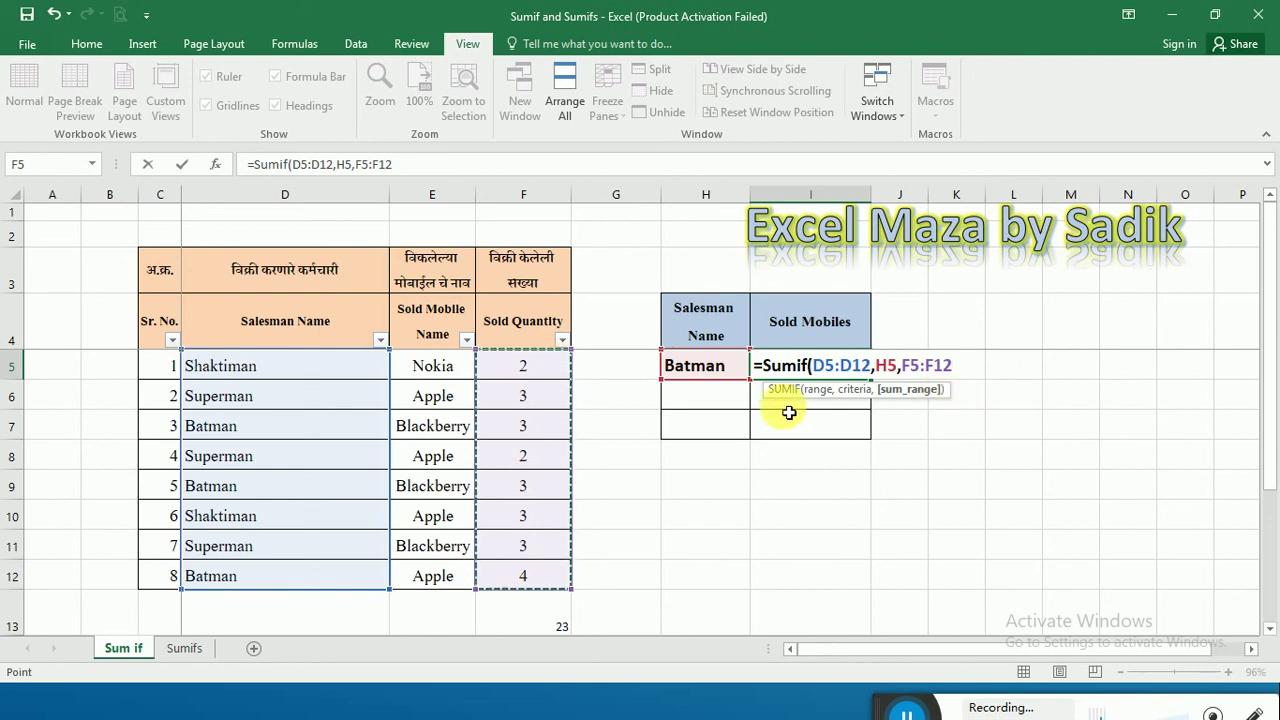
text())
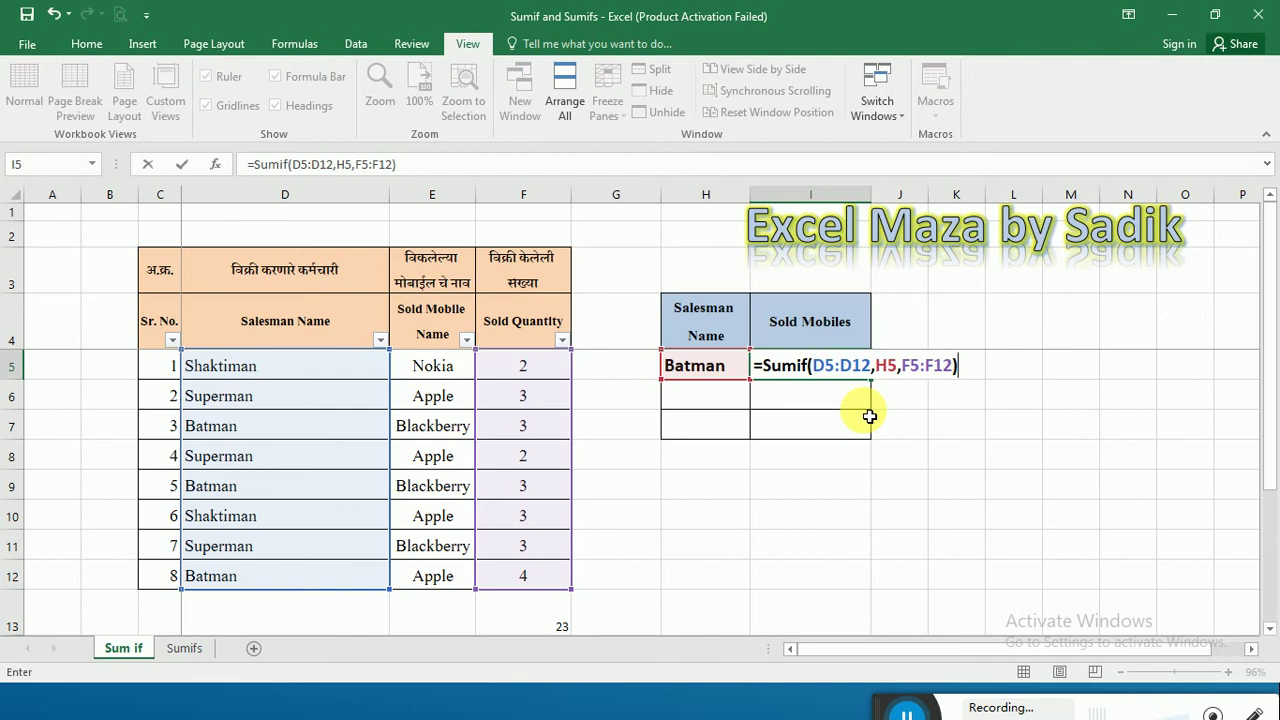
key(Return)
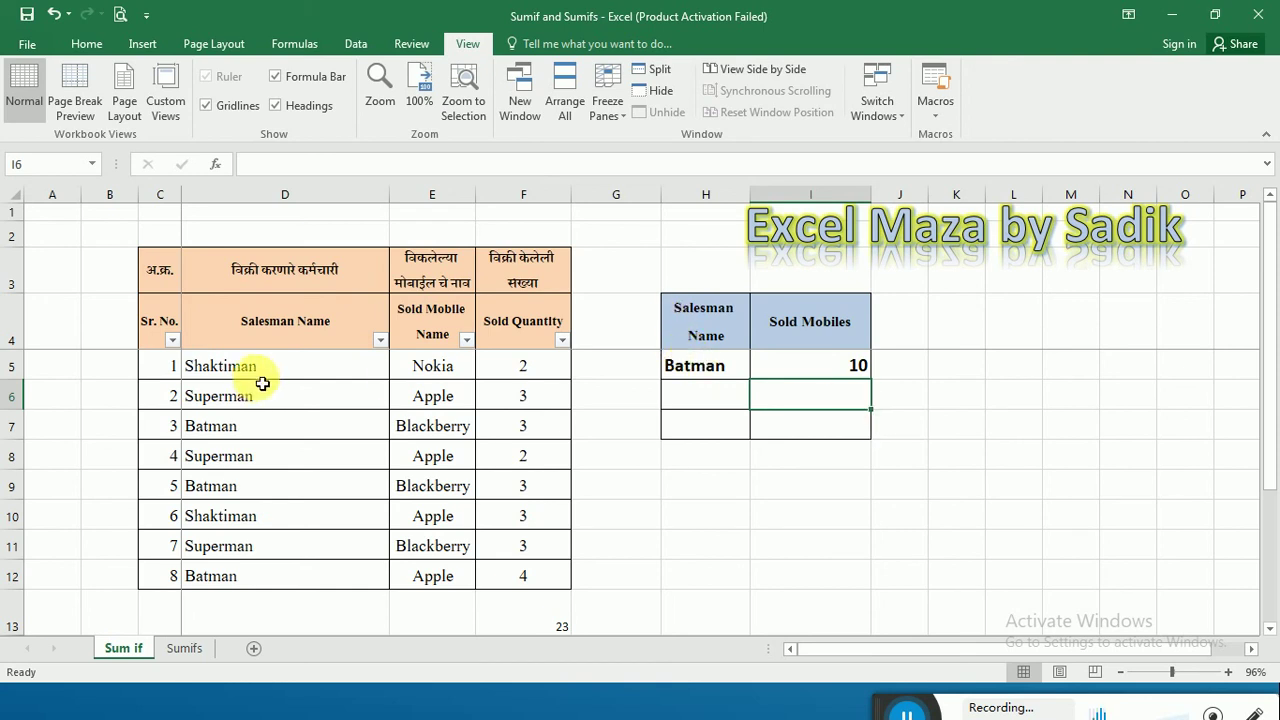
click(298, 433)
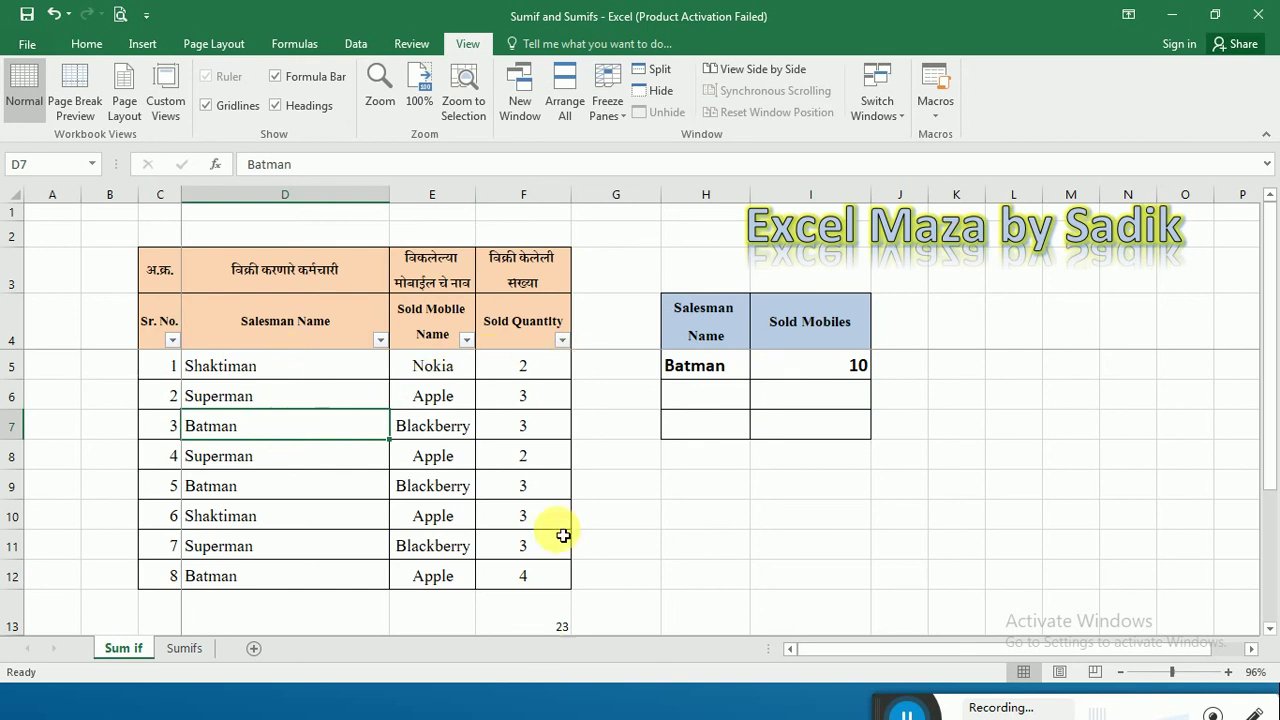
click(553, 425)
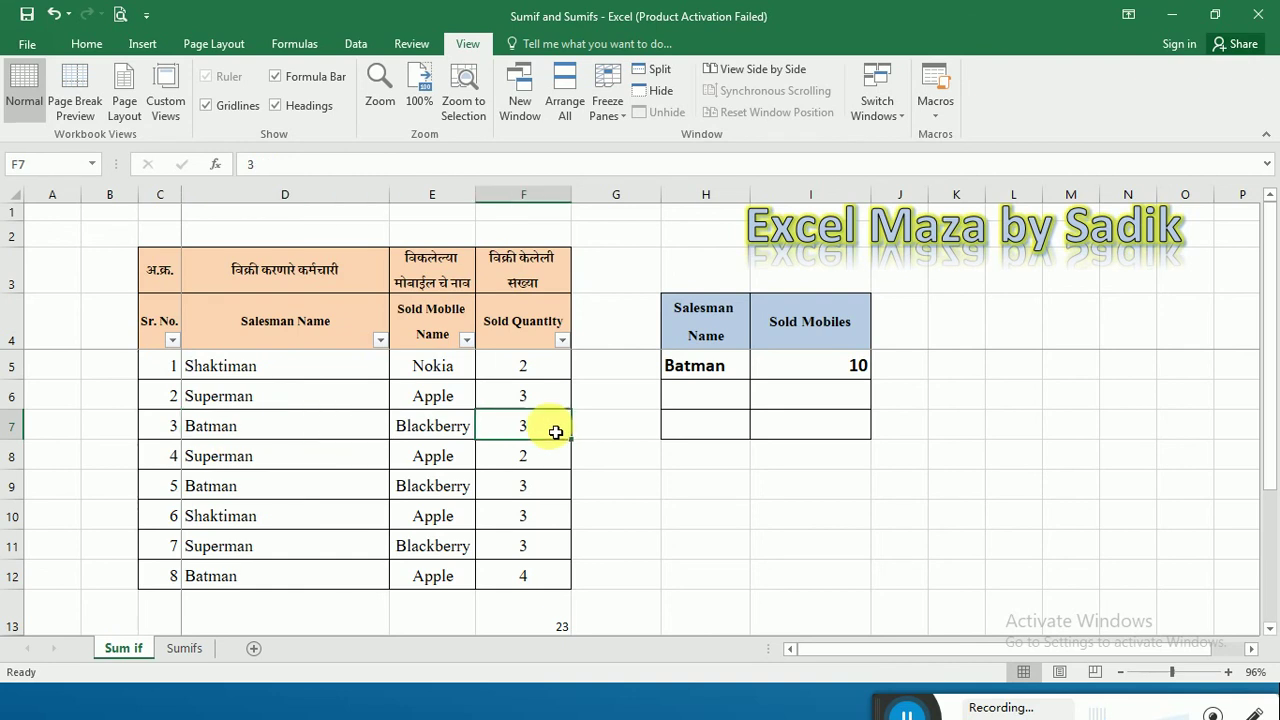
ctrl+click(522, 490)
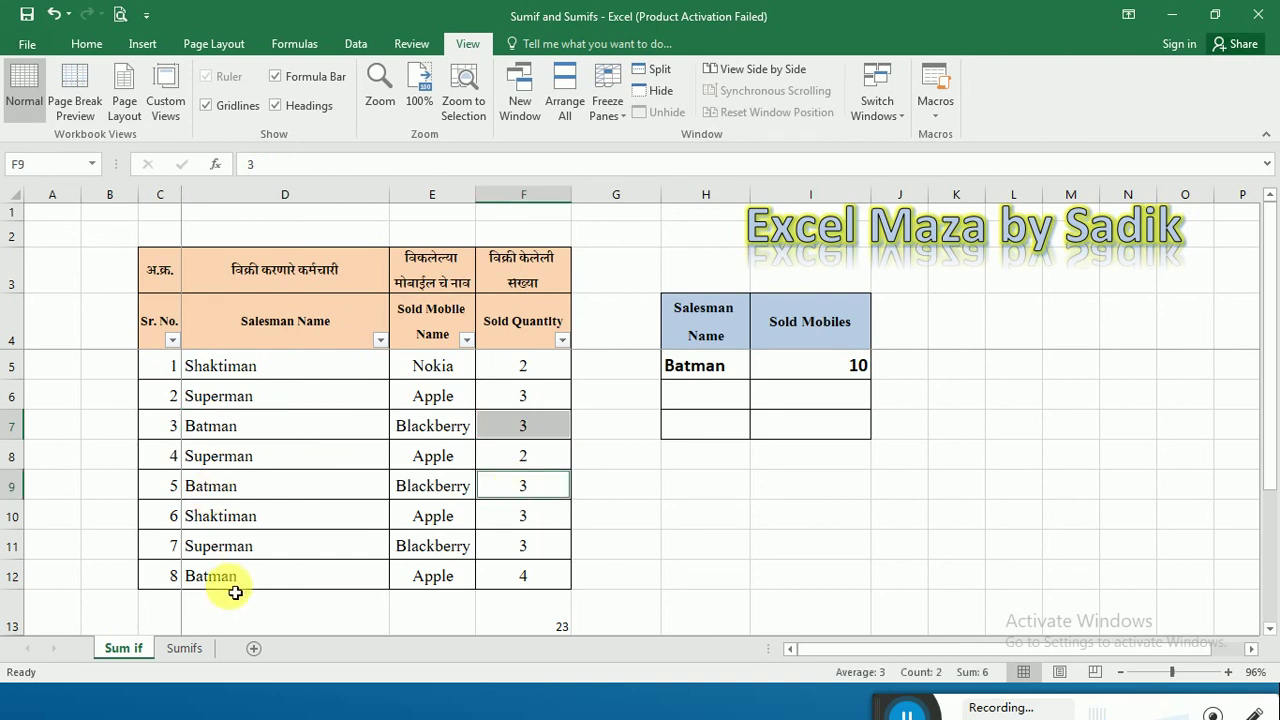
ctrl+click(530, 576)
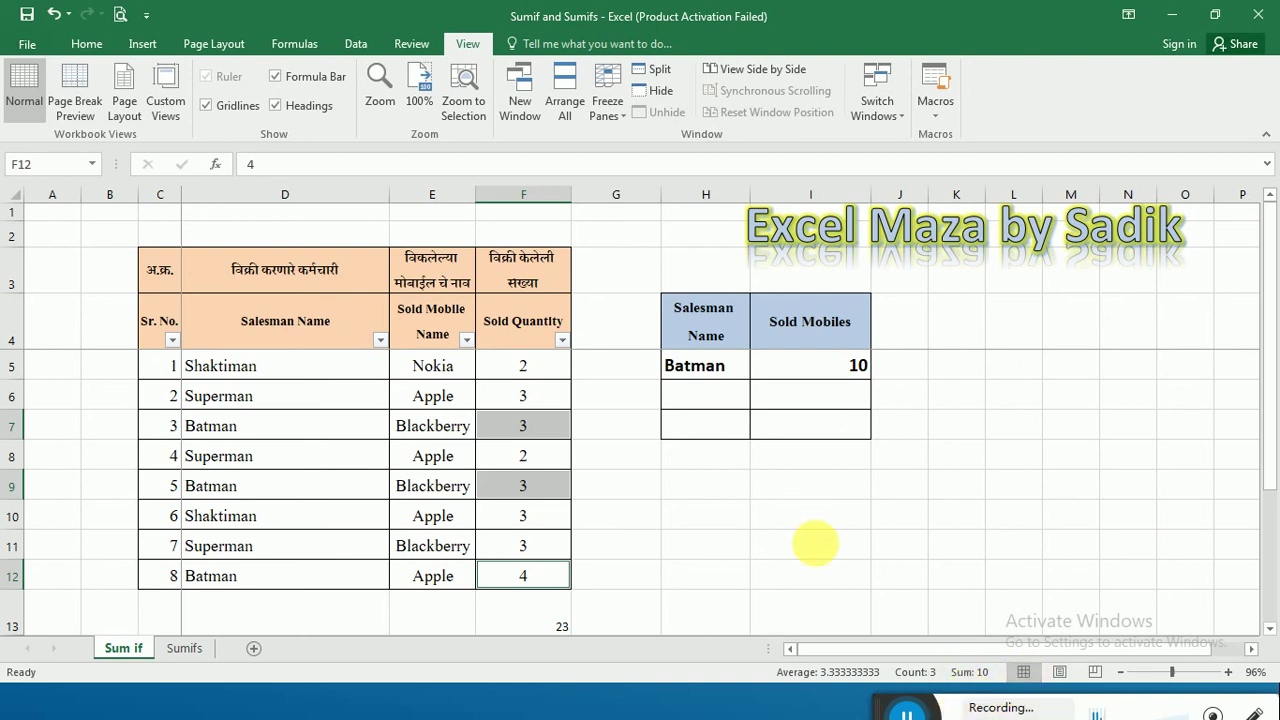
click(833, 366)
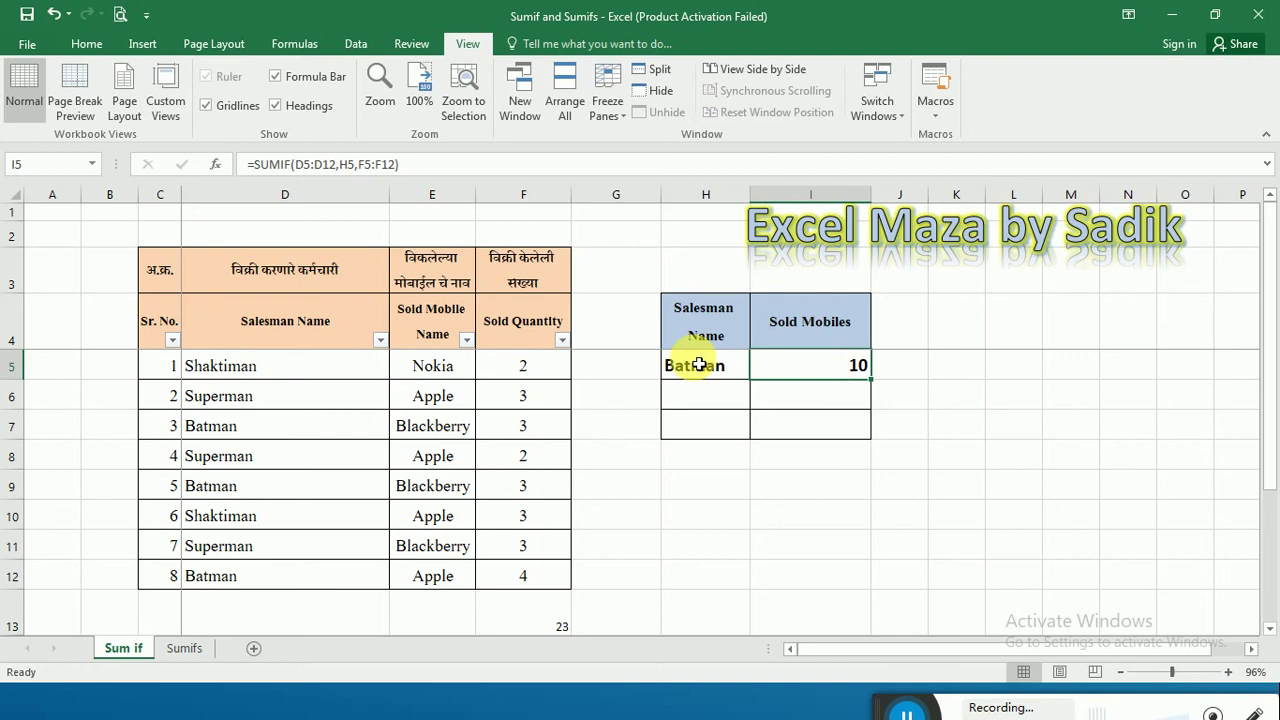
click(703, 366)
text(Supe)
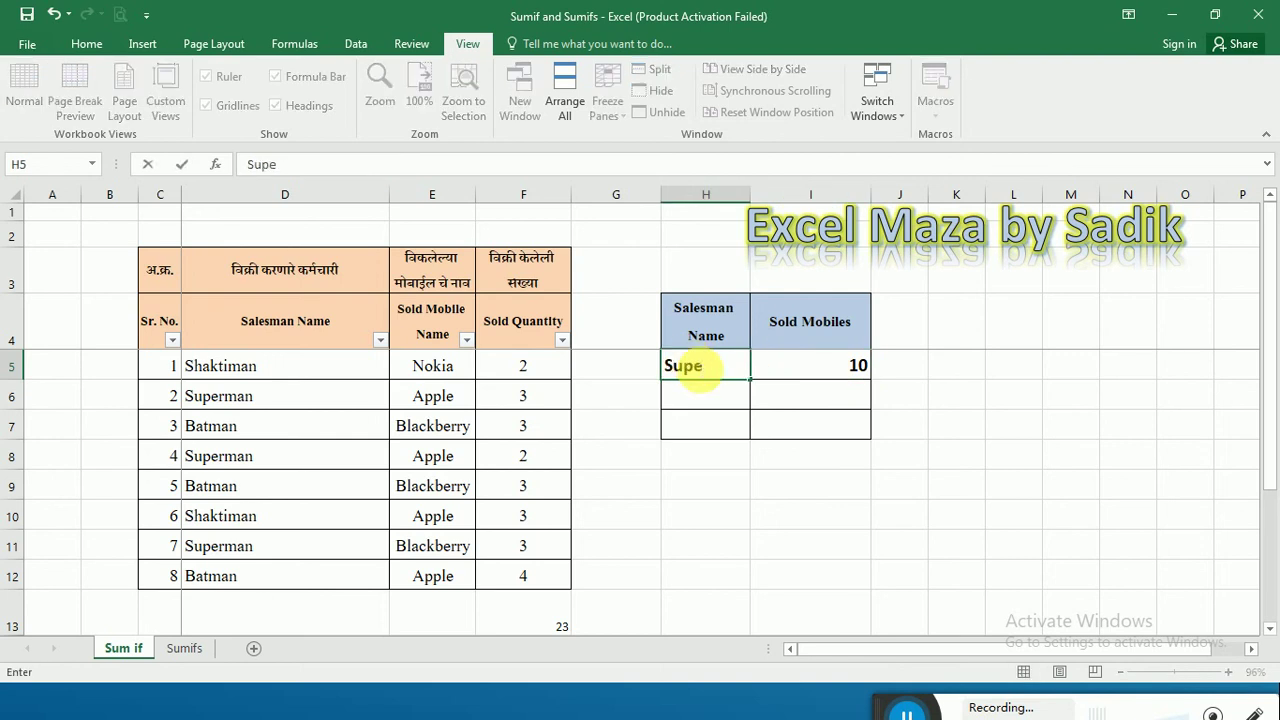
text(rman)
key(Return)
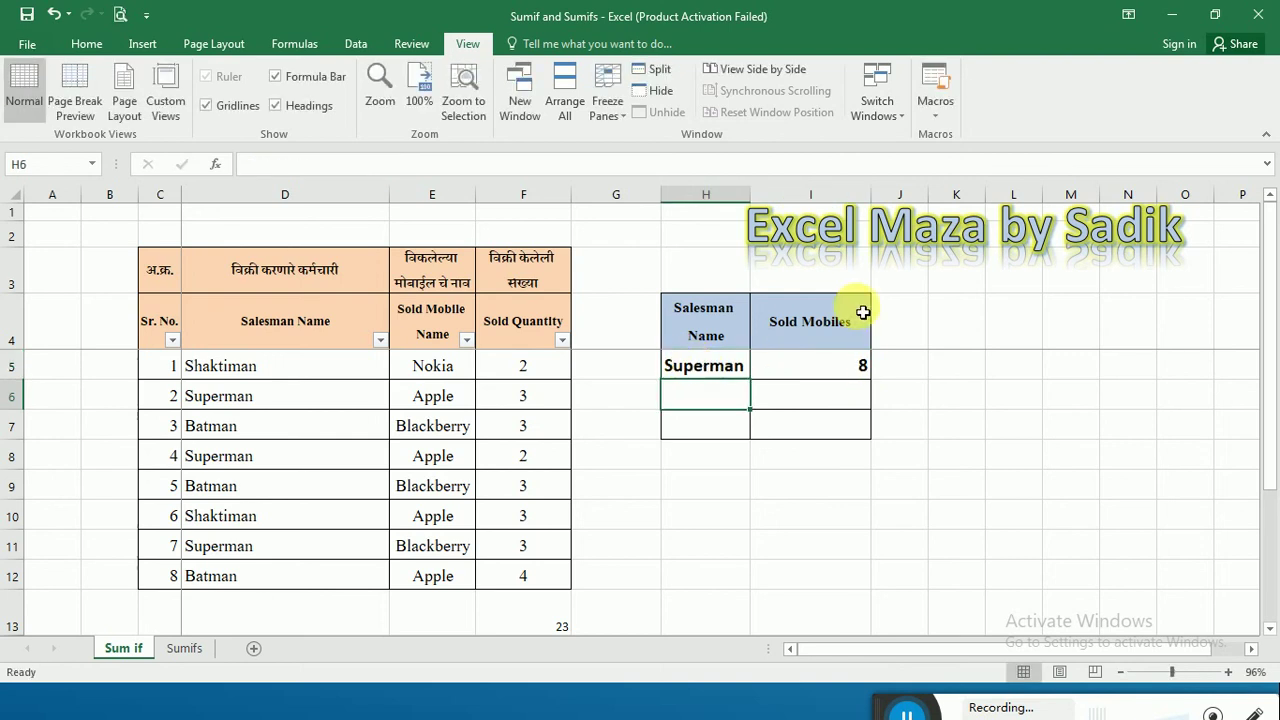
click(523, 394)
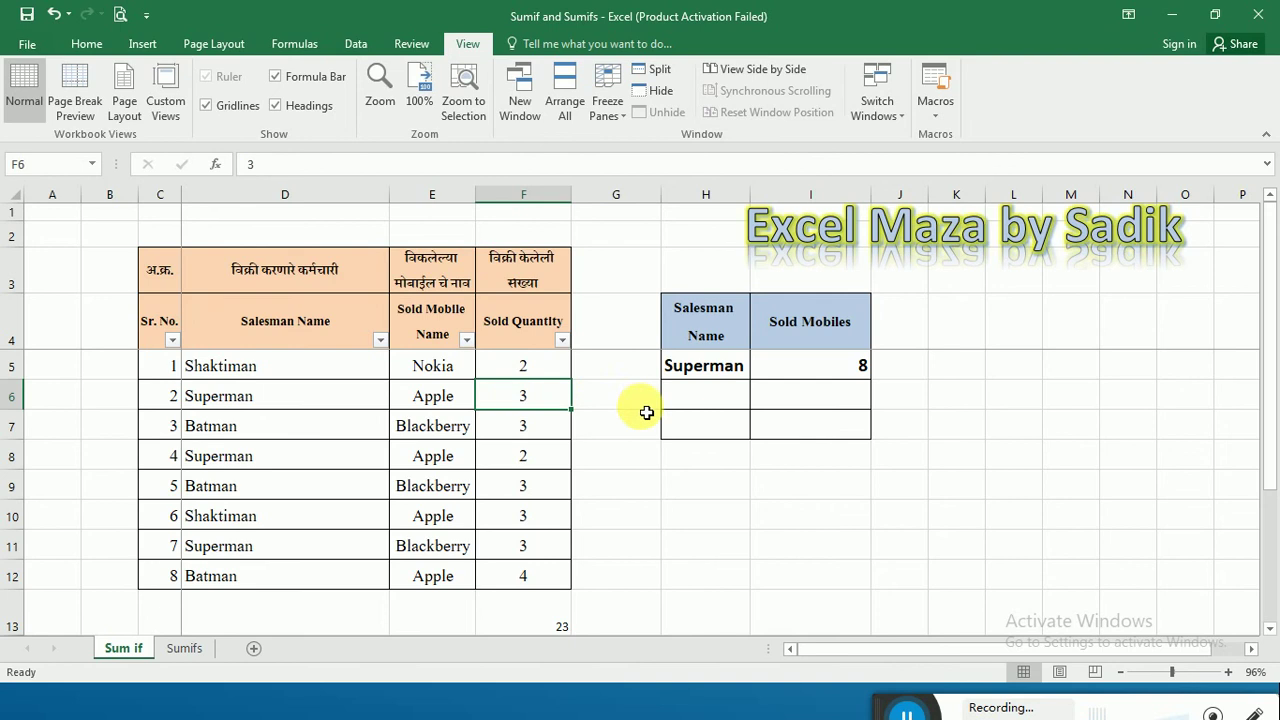
ctrl+click(538, 460)
ctrl+click(512, 545)
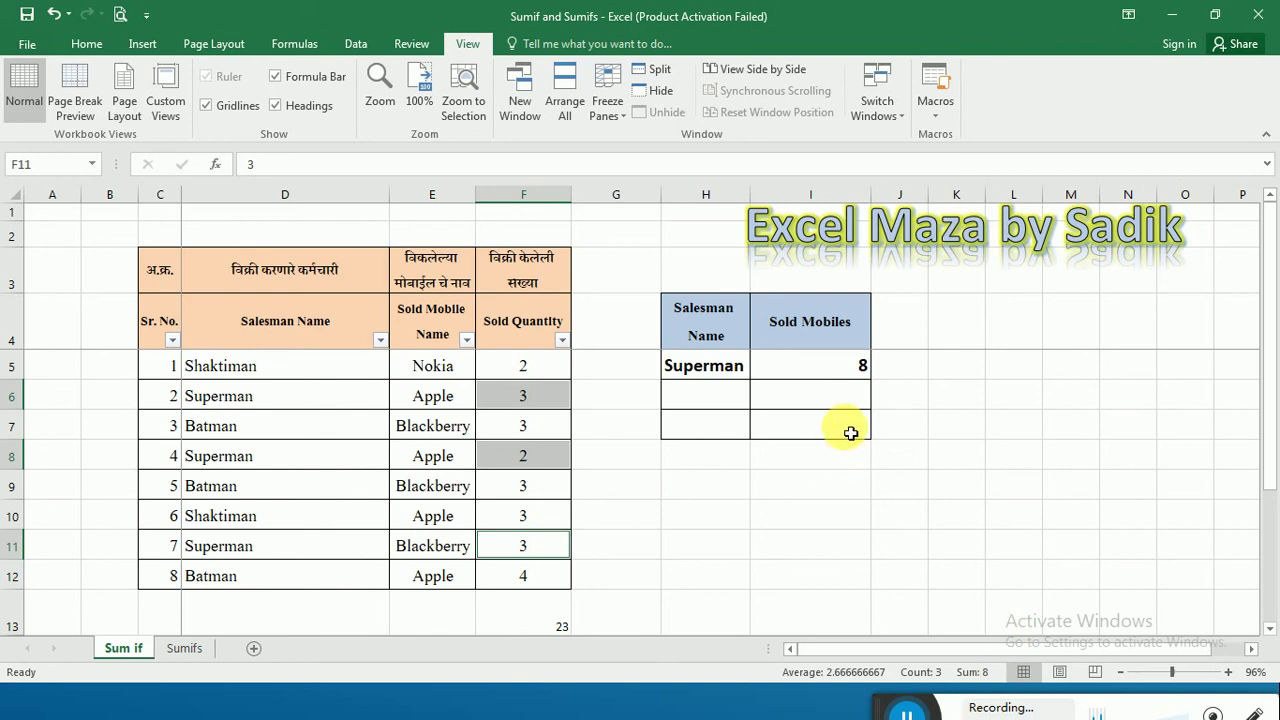
click(728, 402)
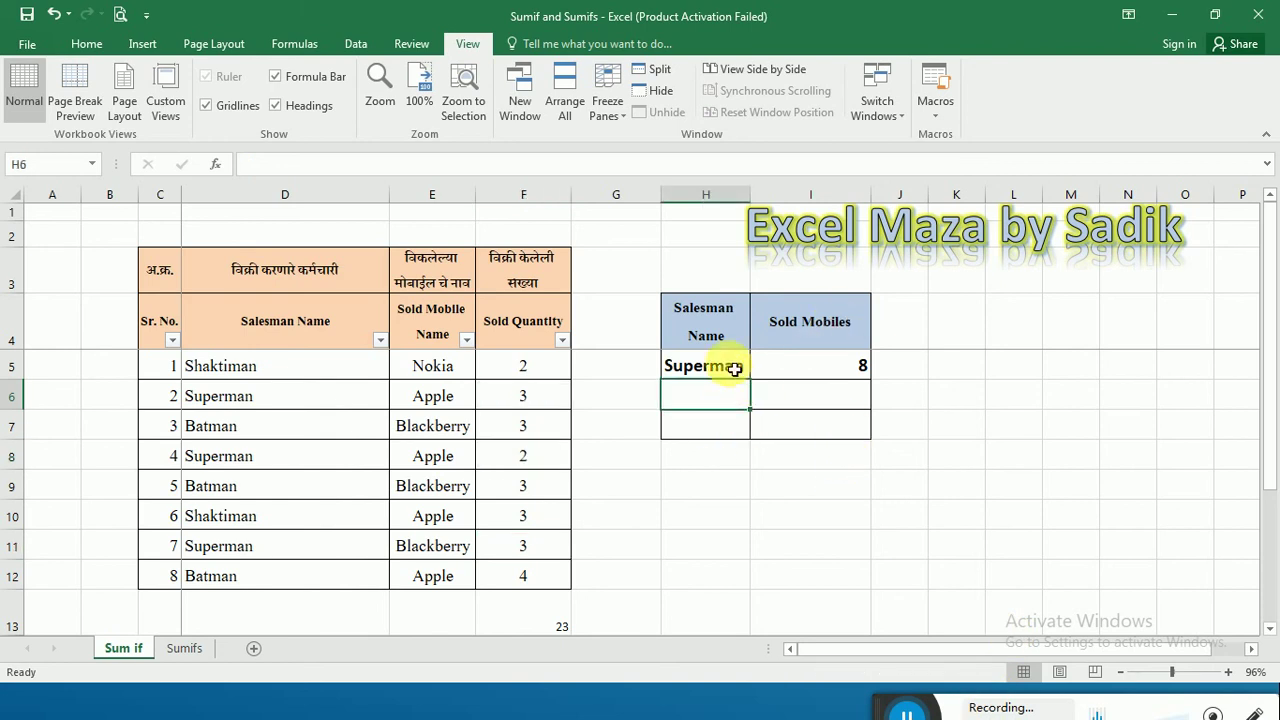
click(735, 369)
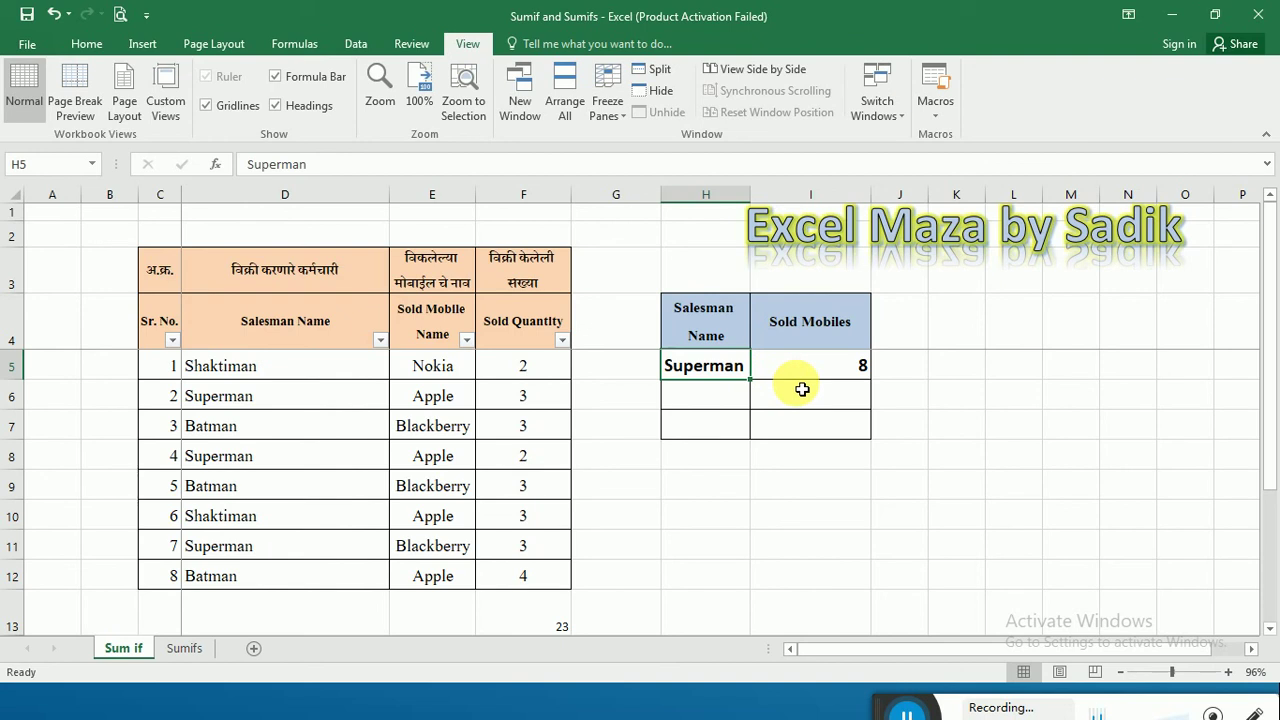
key(Down)
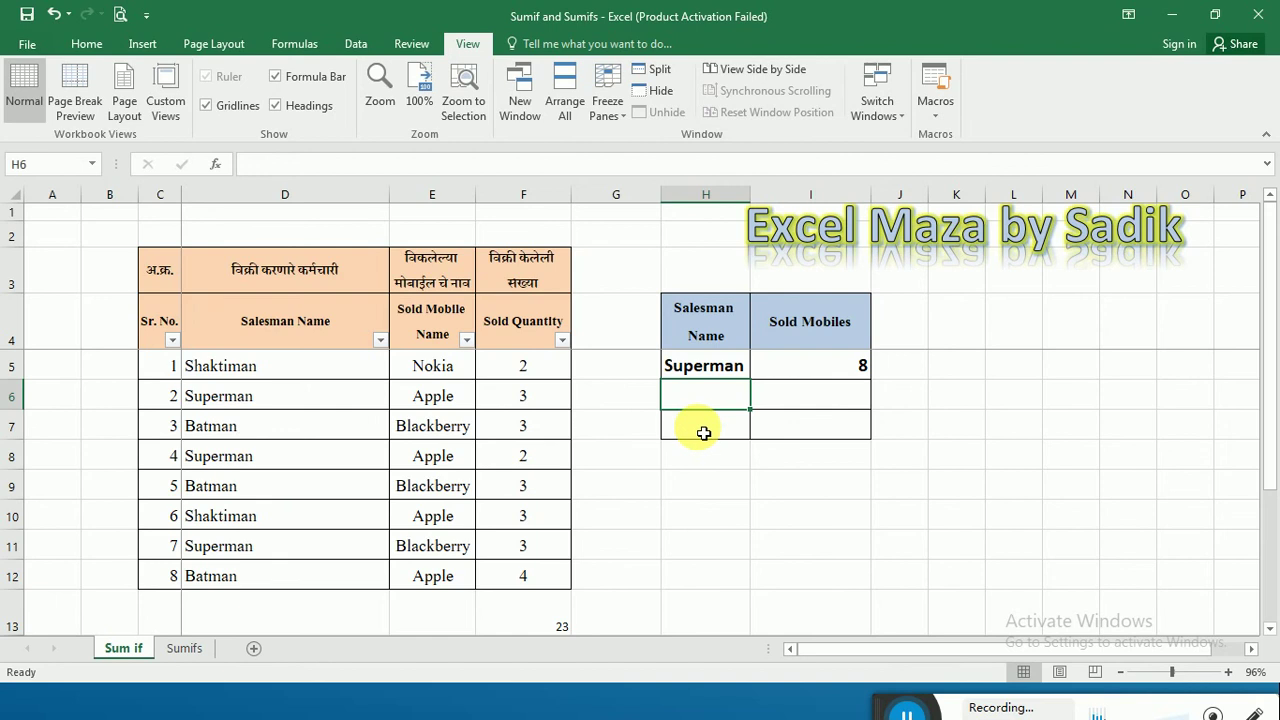
text(Batman)
Enter Batman in H6 and Shaktiman in H7 below Superman
key(Return)
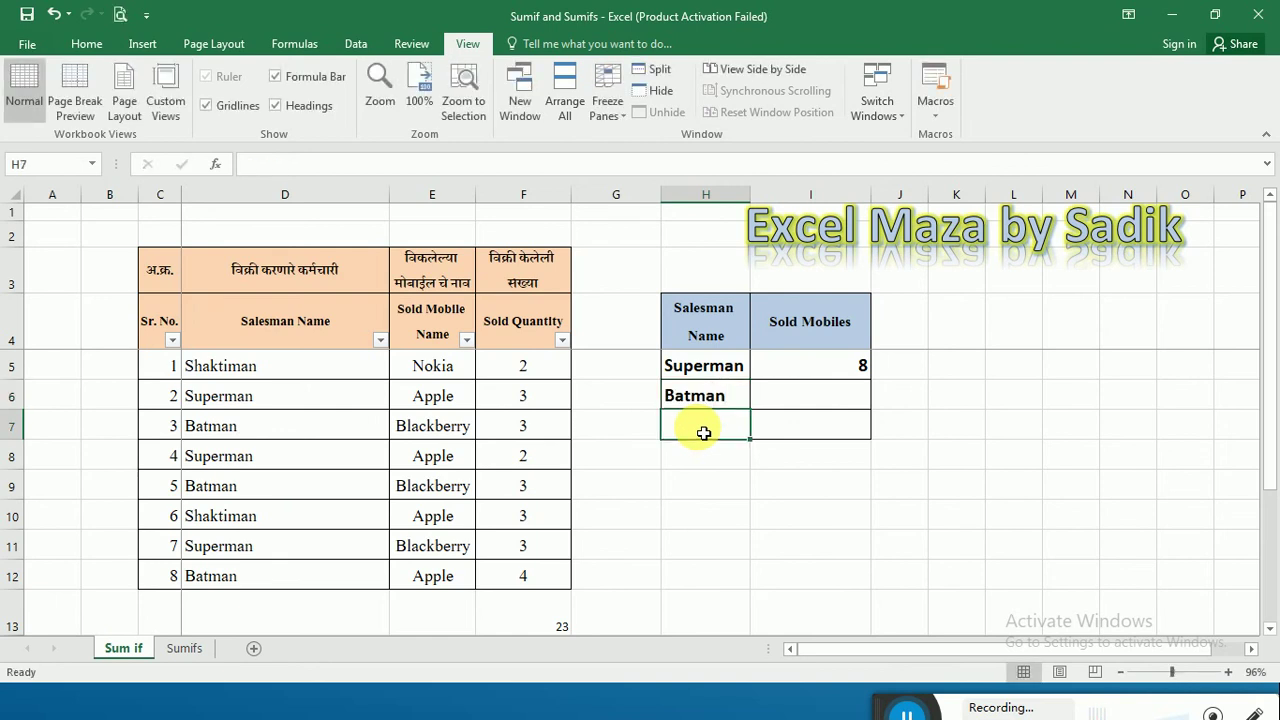
text(Shaktiman)
key(Return)
key(Up)
key(Up)
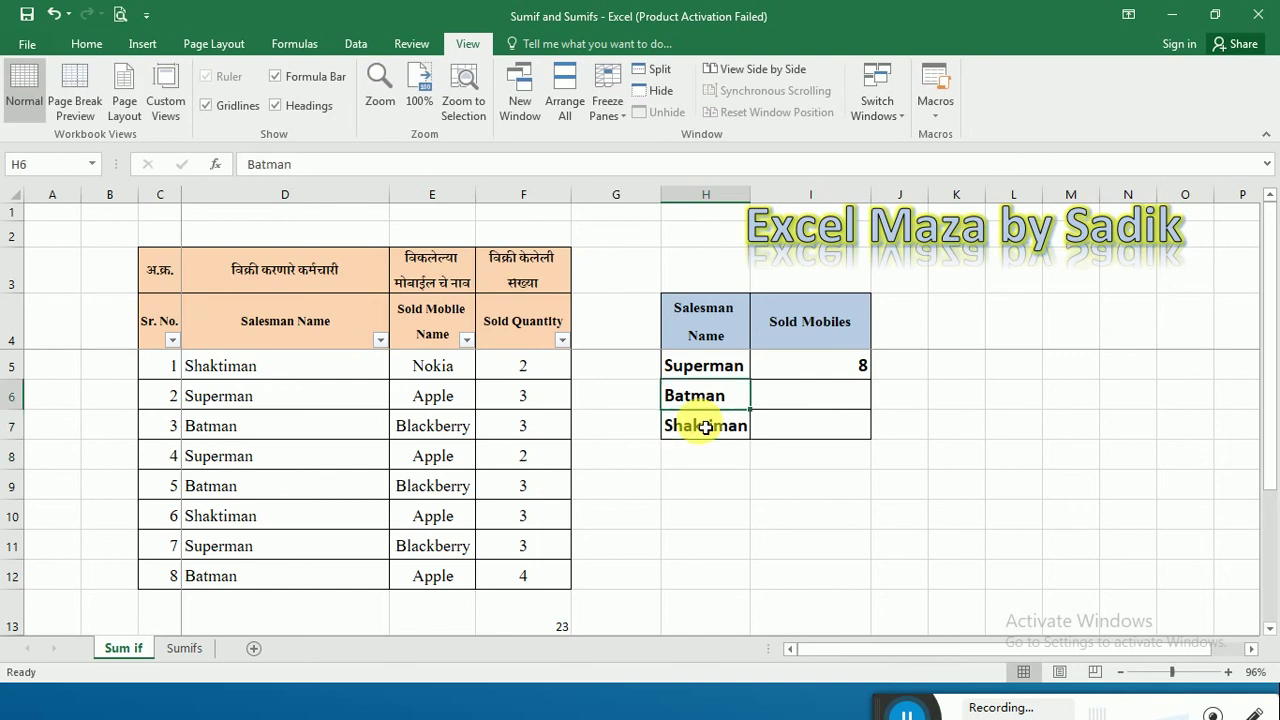
key(Right)
key(Up)
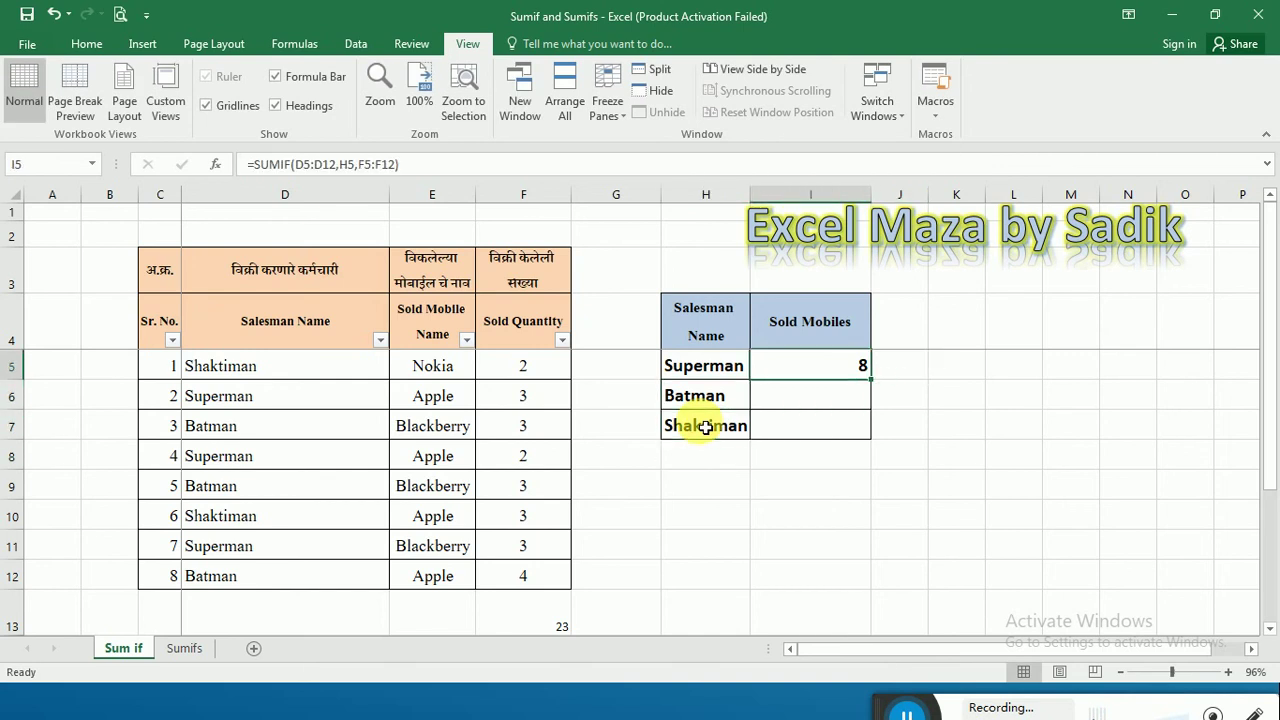
key(Down)
key(Down)
key(Up)
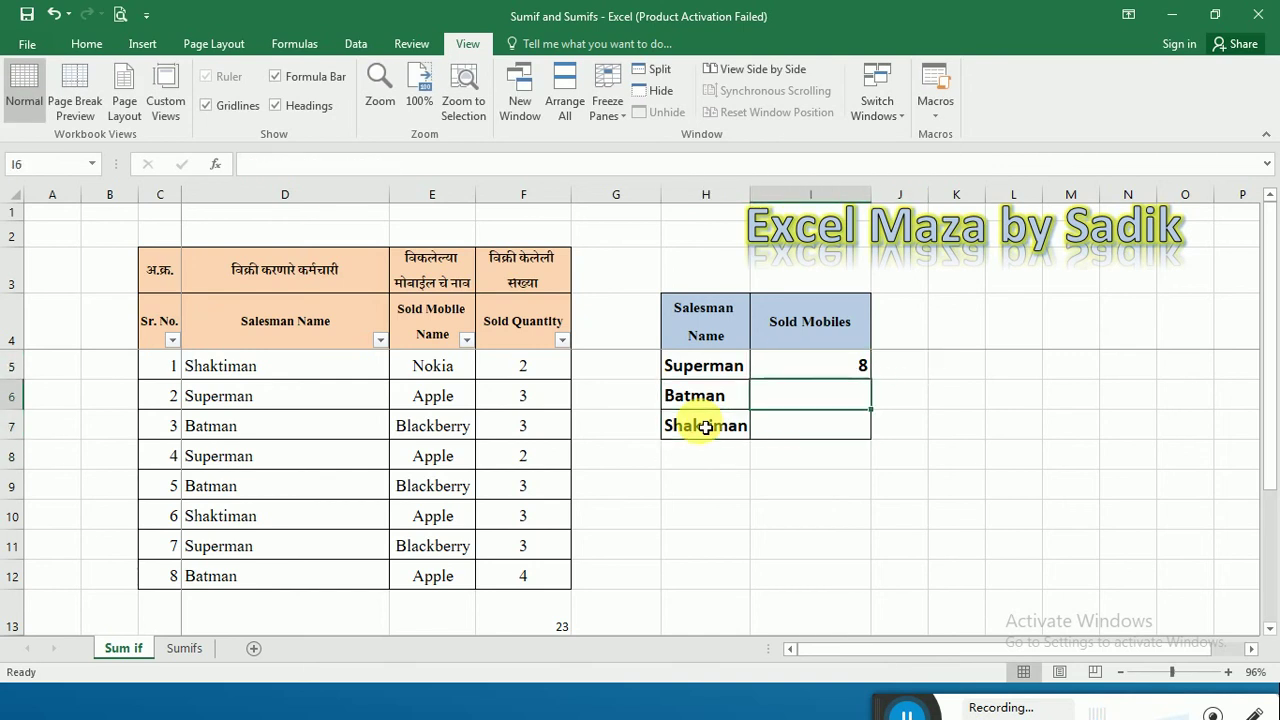
key(Down)
key(Up)
key(Up)
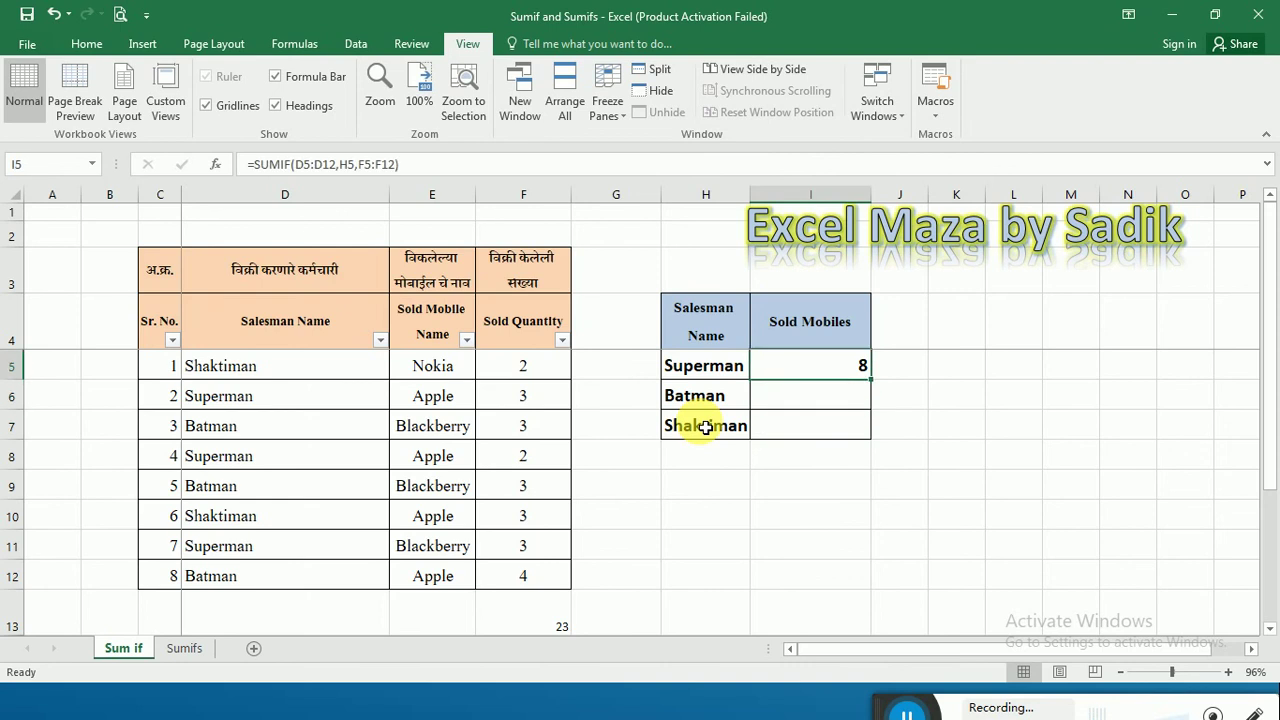
key(Down)
key(Down)
key(Up)
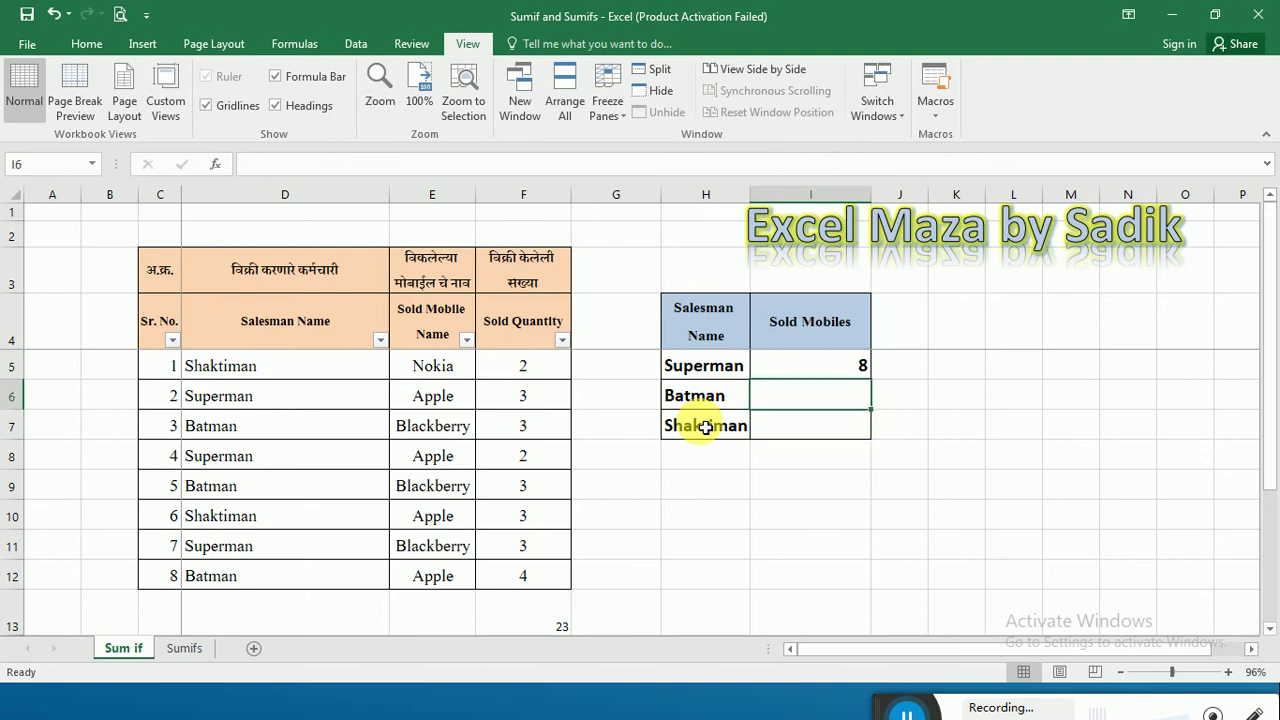
key(Up)
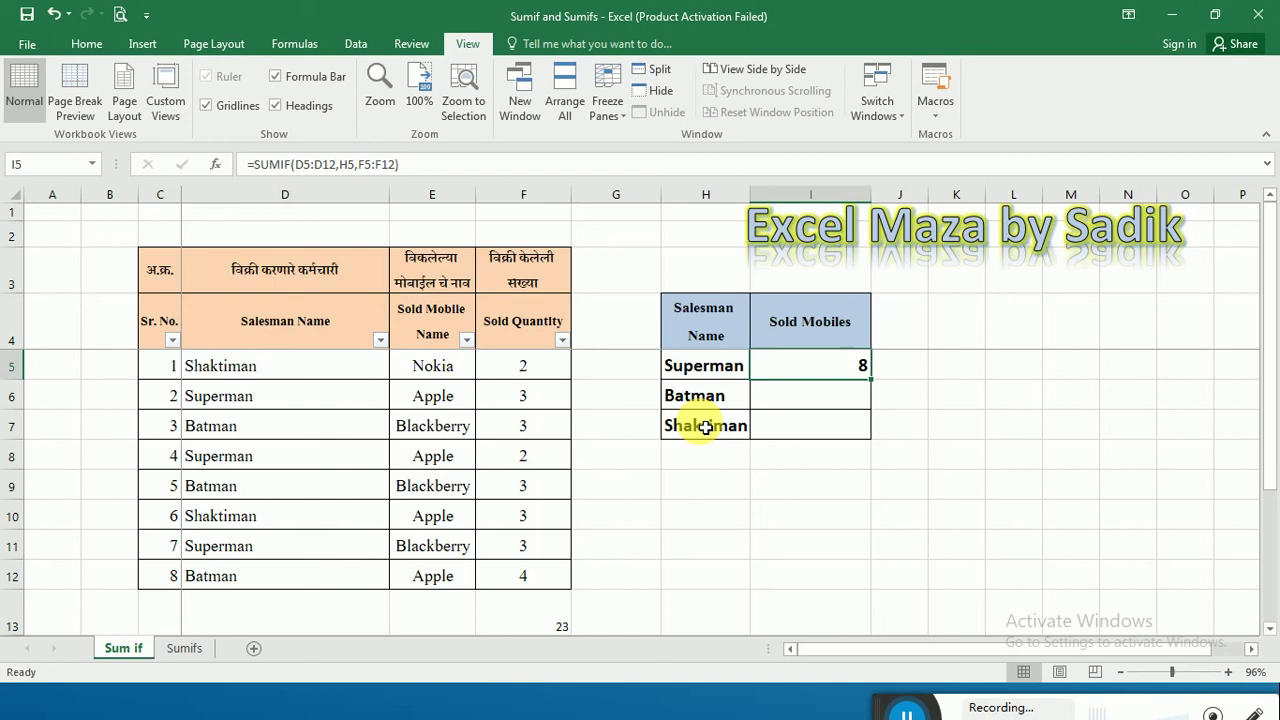
Copy the SUMIF from I5 into I6:I7, giving totals of 10 and 3
key(ctrl+c)
key(shift+Down)
key(shift+Down)
key(Return)
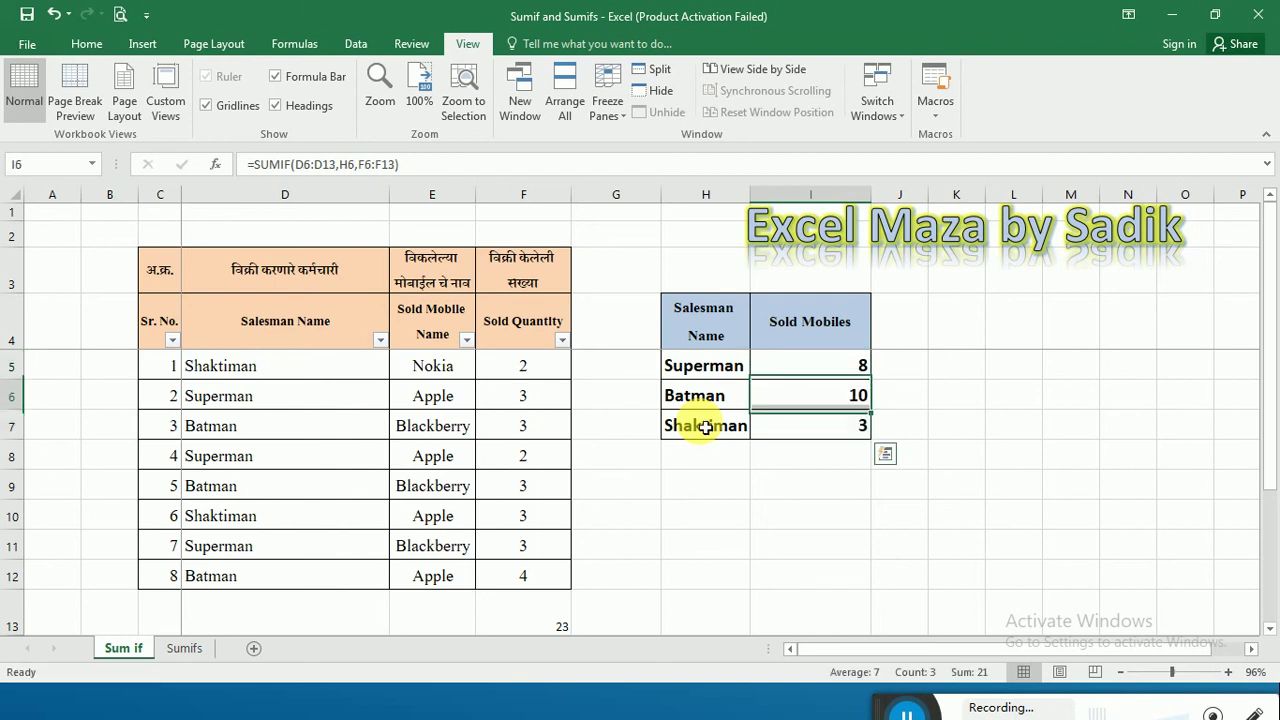
key(Up)
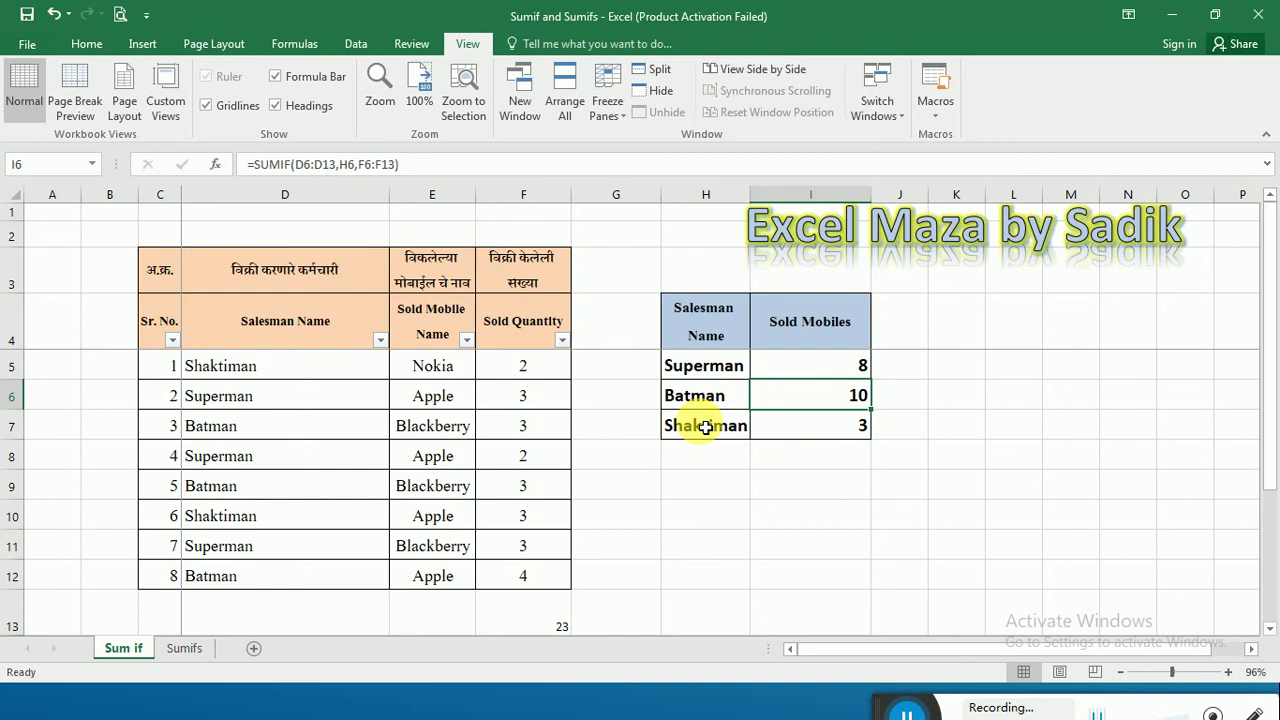
key(Down)
key(Up)
key(Up)
key(Down)
key(Down)
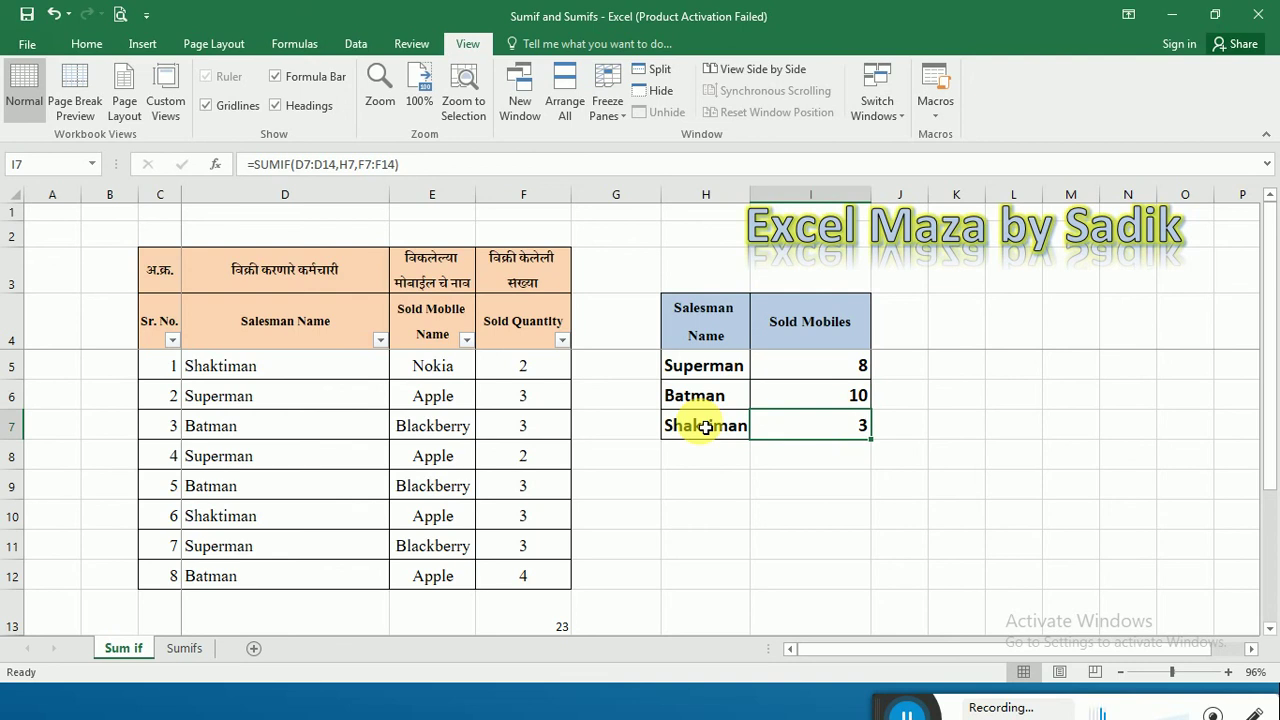
click(528, 372)
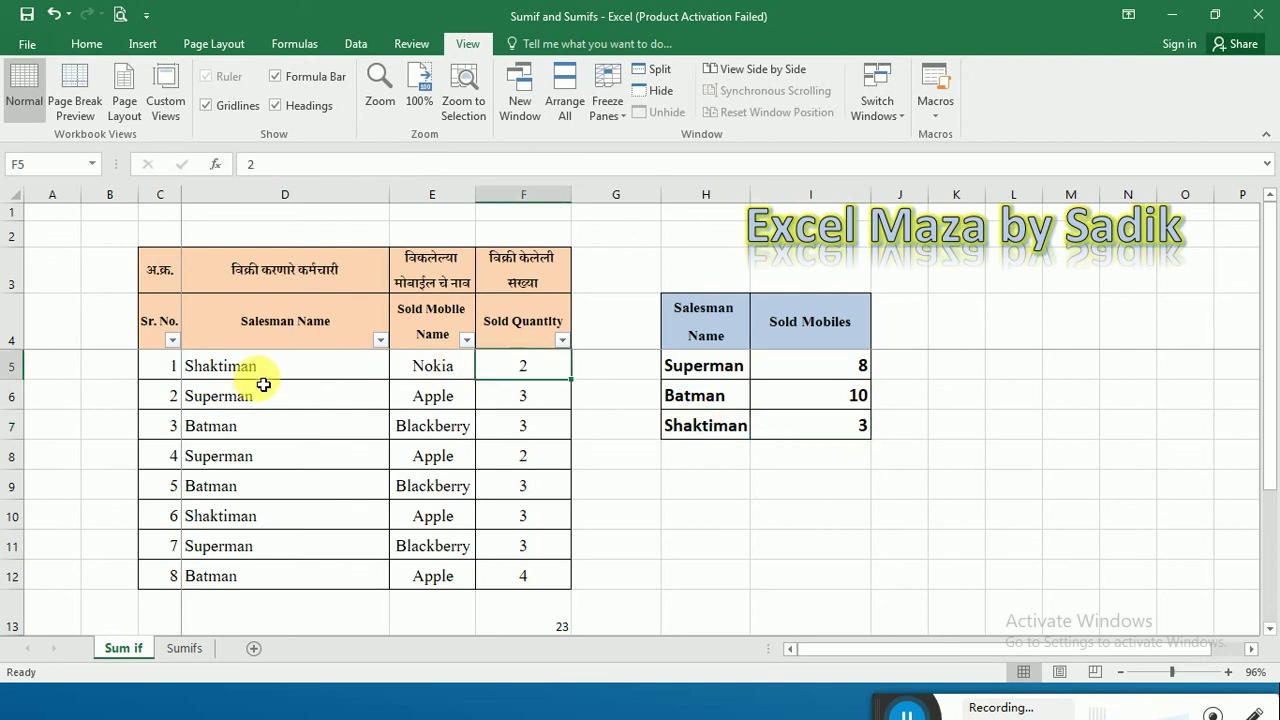
click(828, 376)
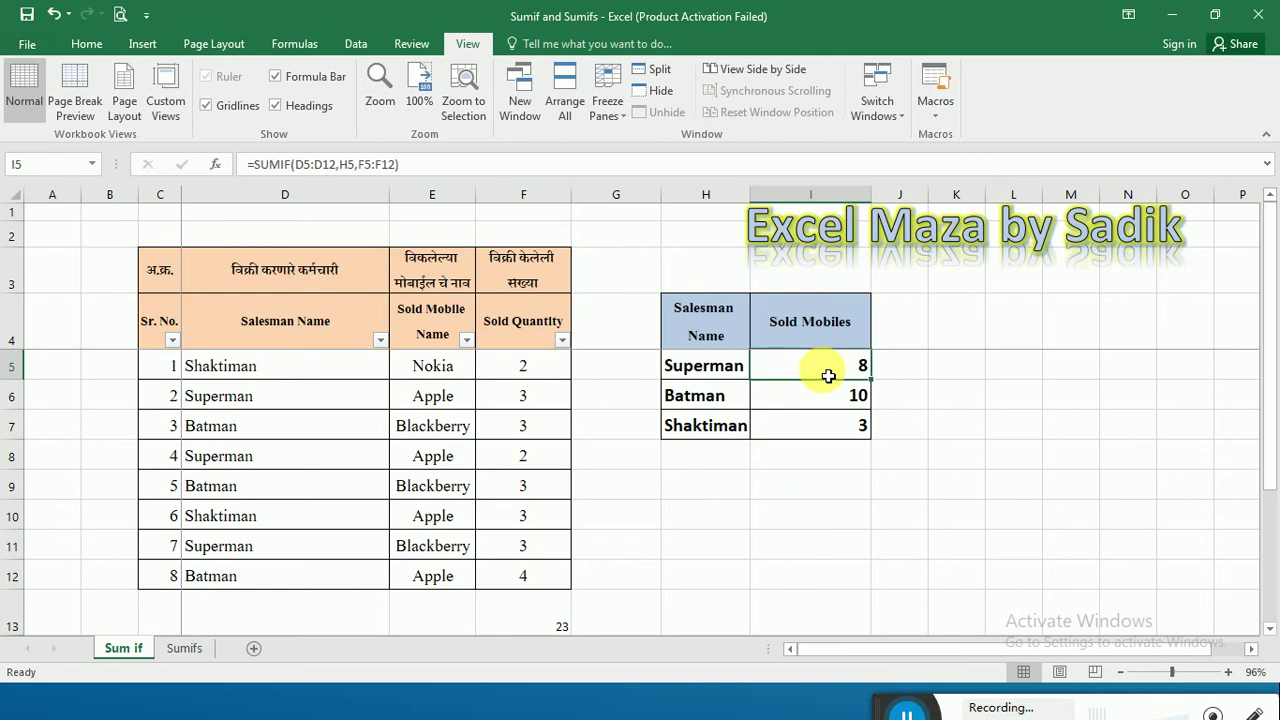
Inspect the SUMIF in I5, I6 and I7; I7's ranges have shifted to D7:D14 and F7:F14
double_click(828, 376)
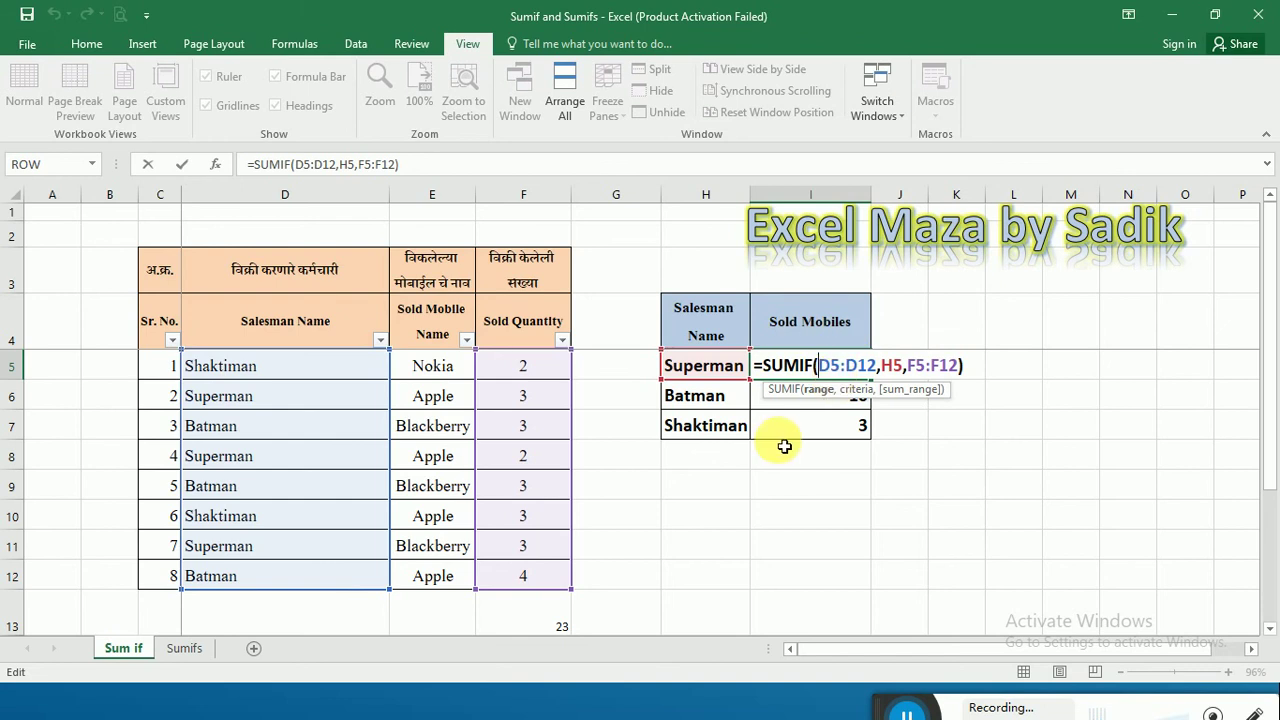
key(Escape)
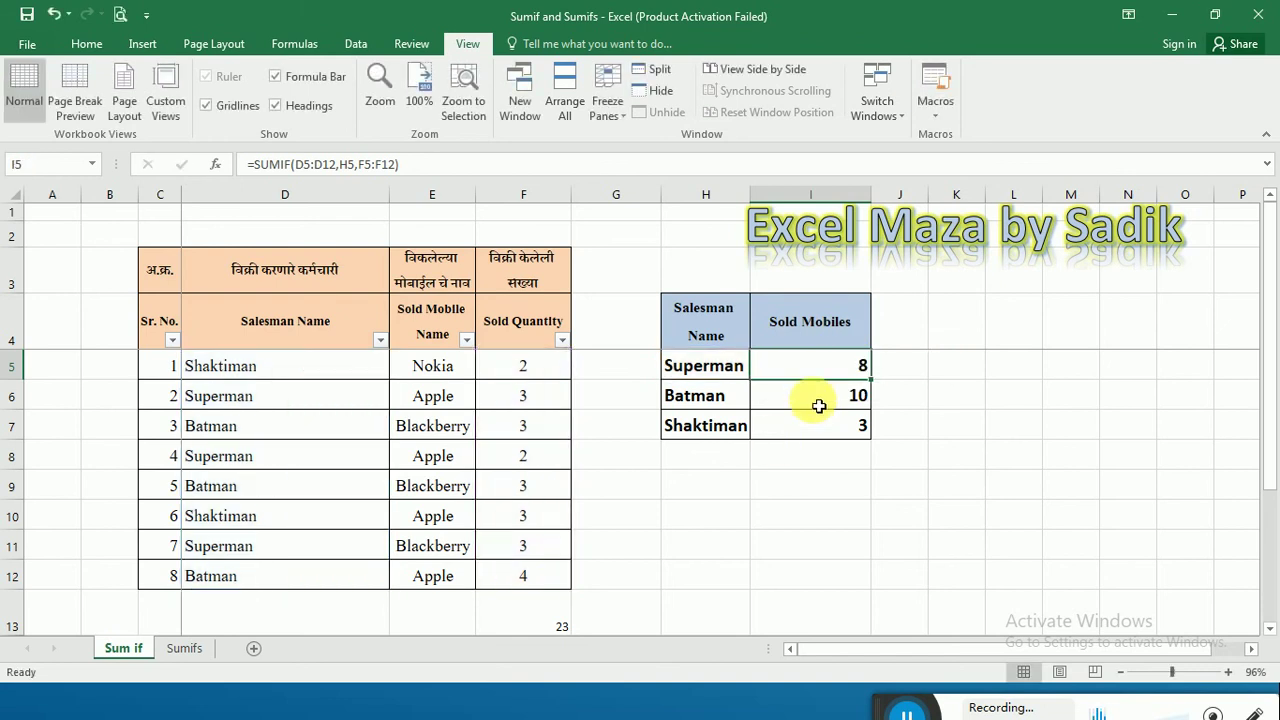
click(818, 405)
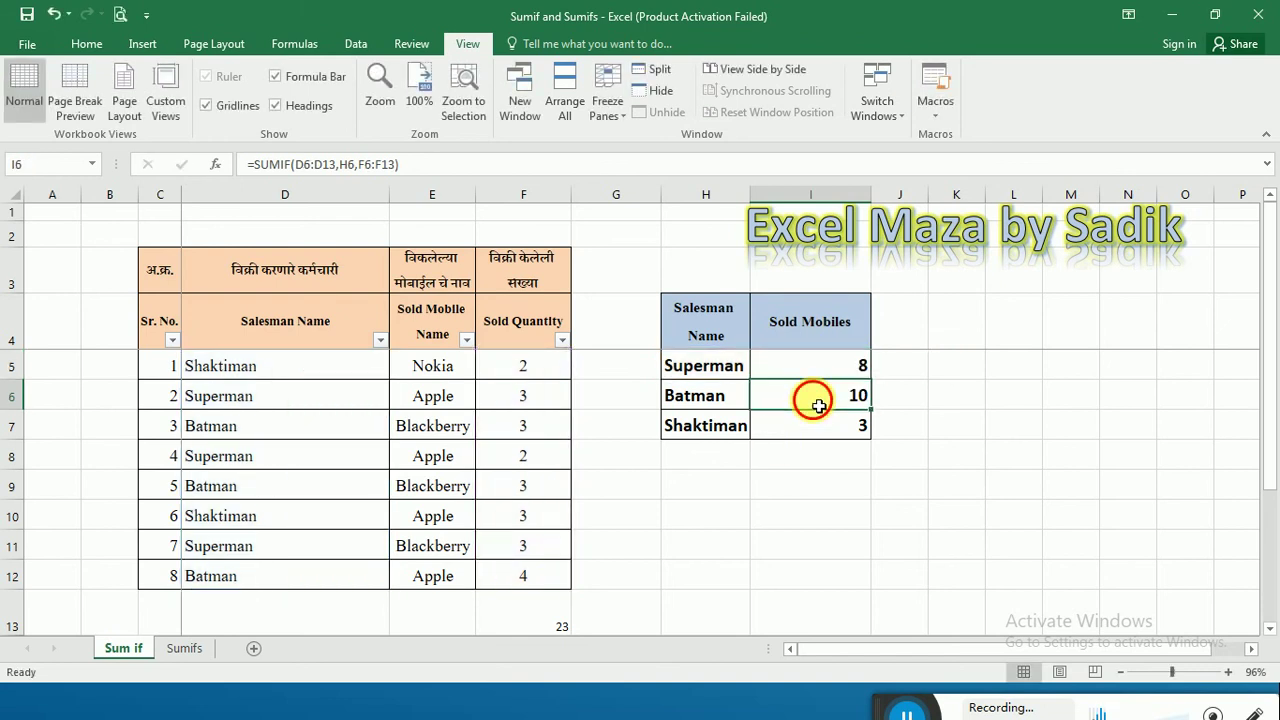
double_click(818, 405)
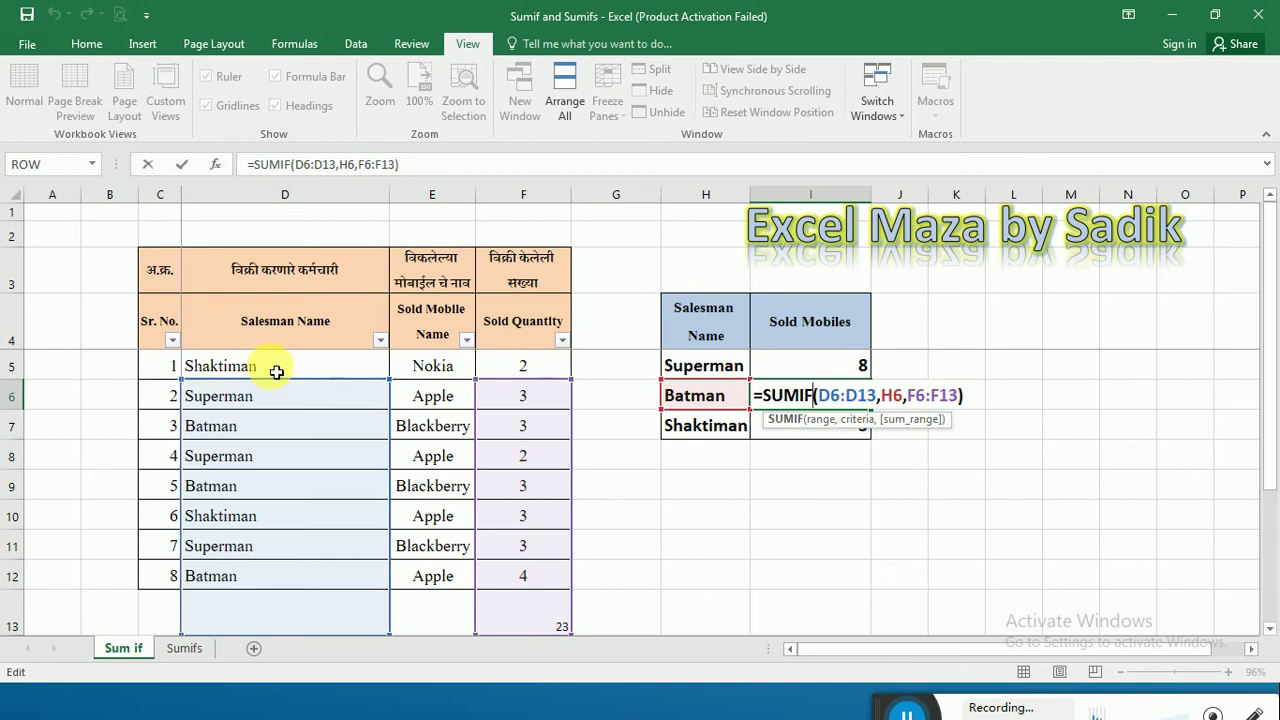
key(ctrl+Return)
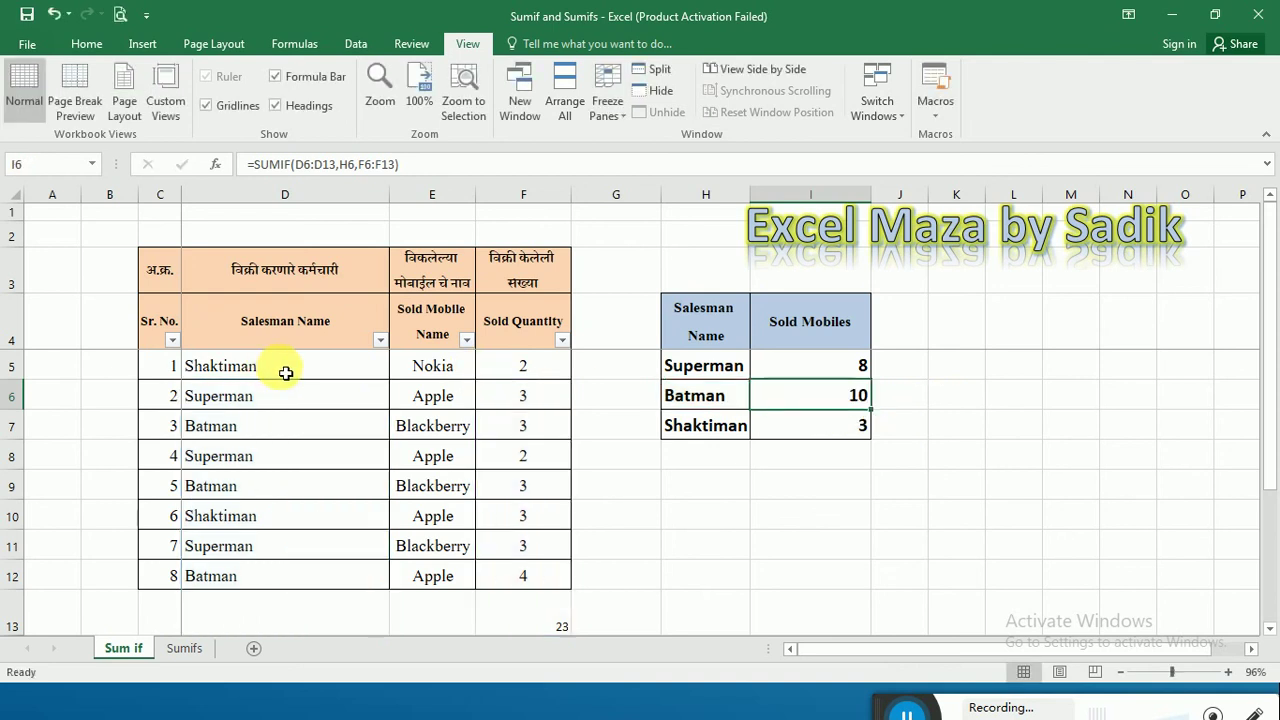
double_click(790, 426)
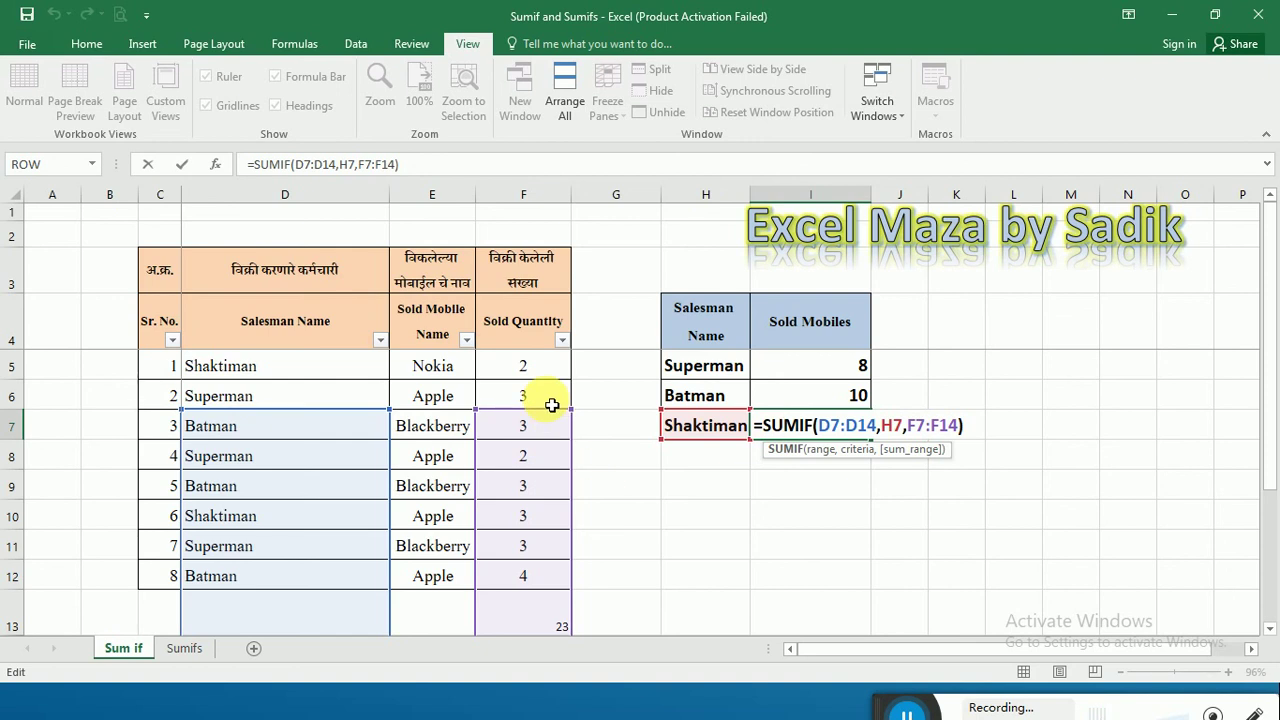
key(ctrl+Return)
In Superman's I5 SUMIF formula, lock the name range D5:D12 as $D$5:$D$12
click(833, 372)
double_click(833, 372)
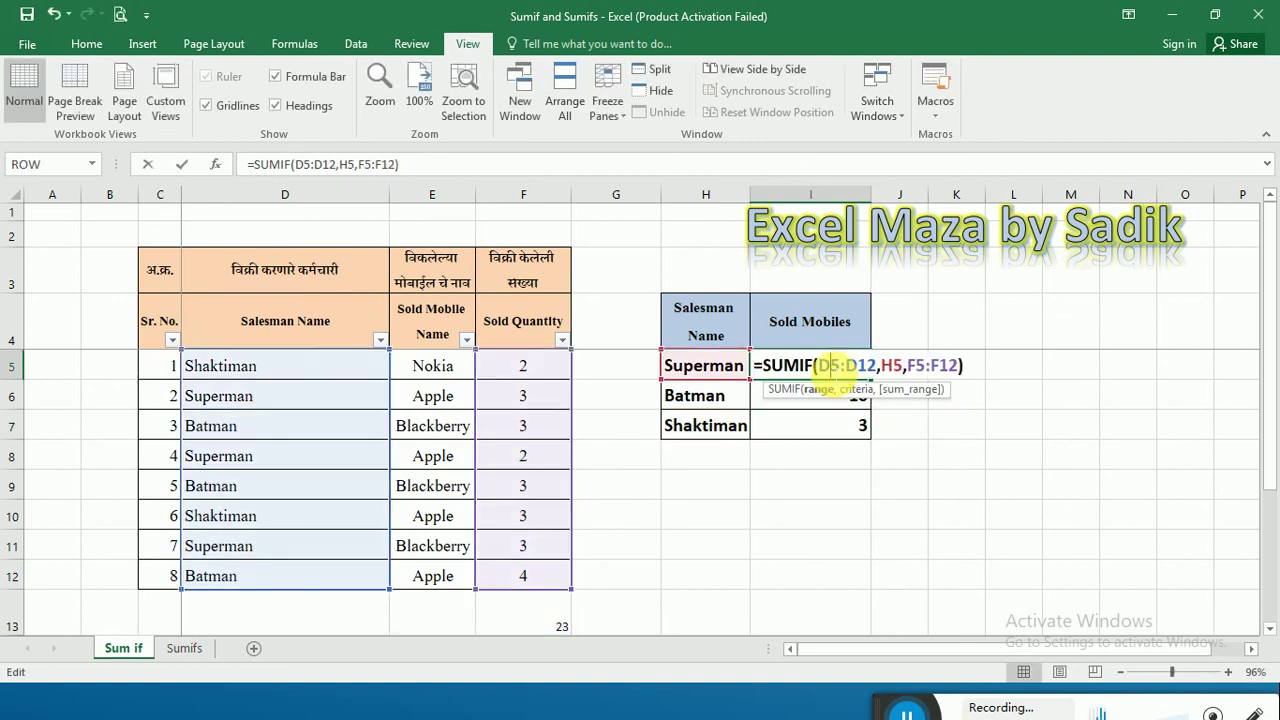
drag(818, 366, 878, 366)
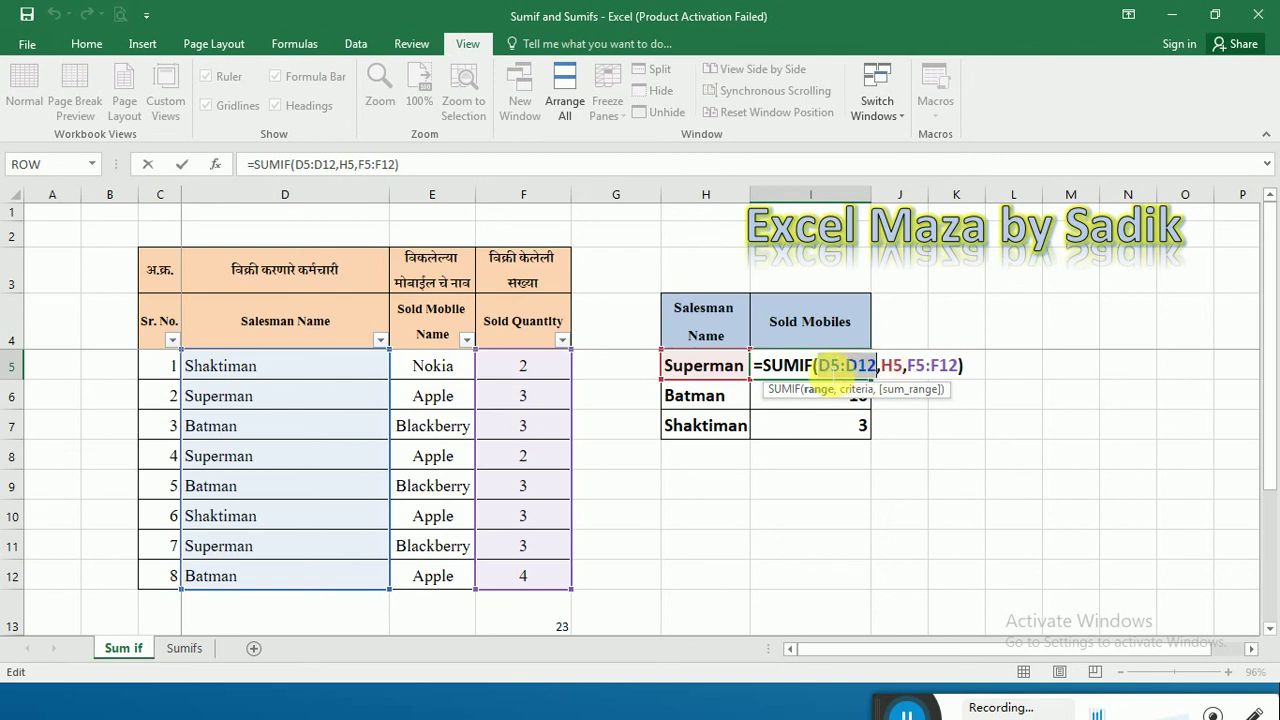
click(836, 366)
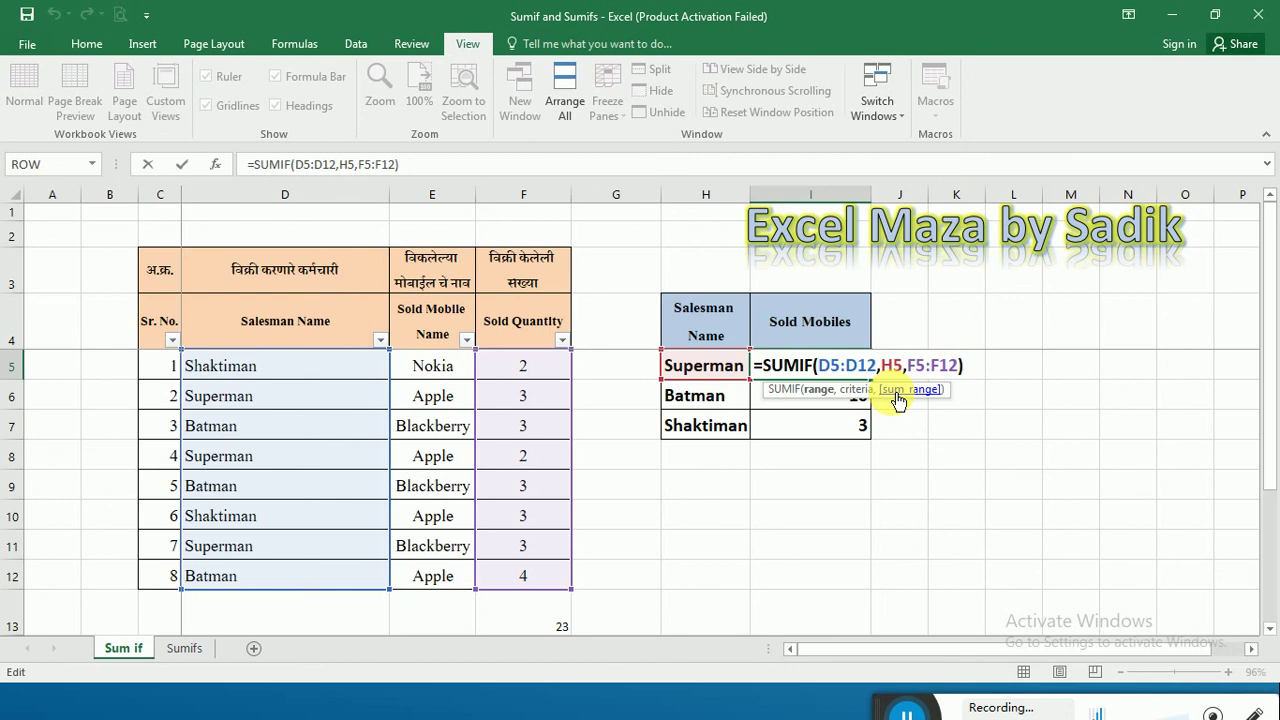
text($)
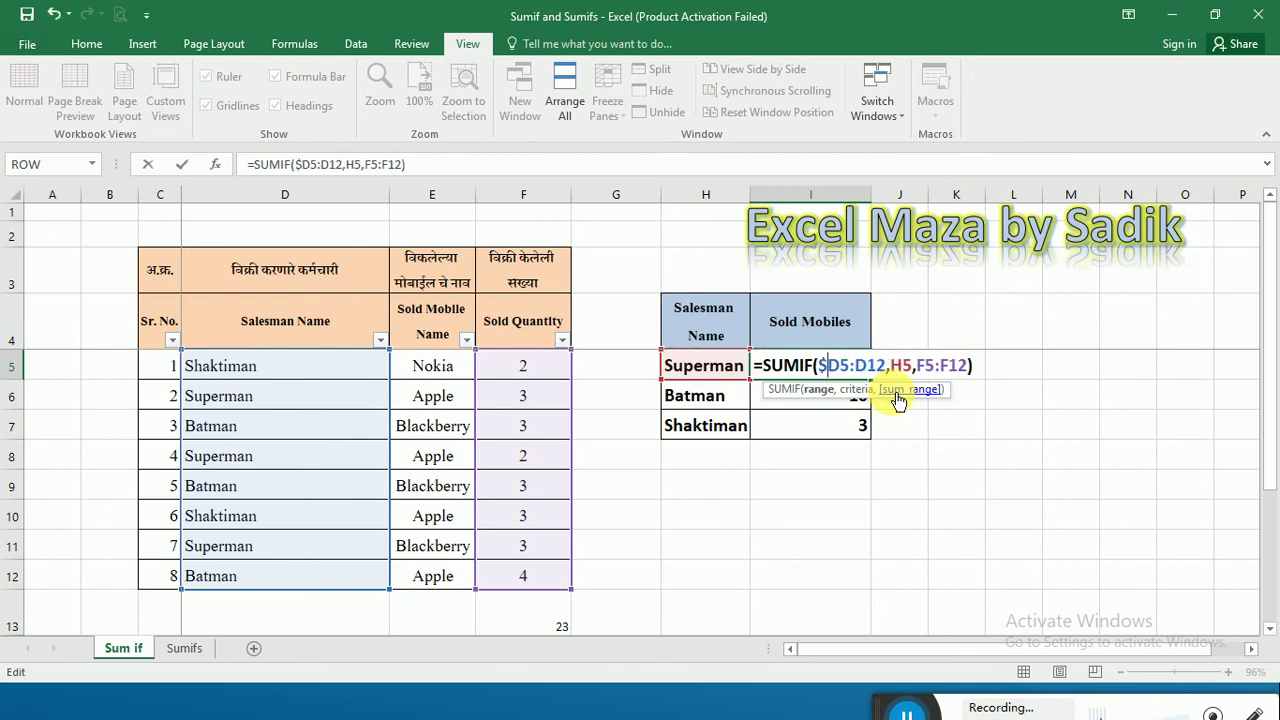
key(BackSpace)
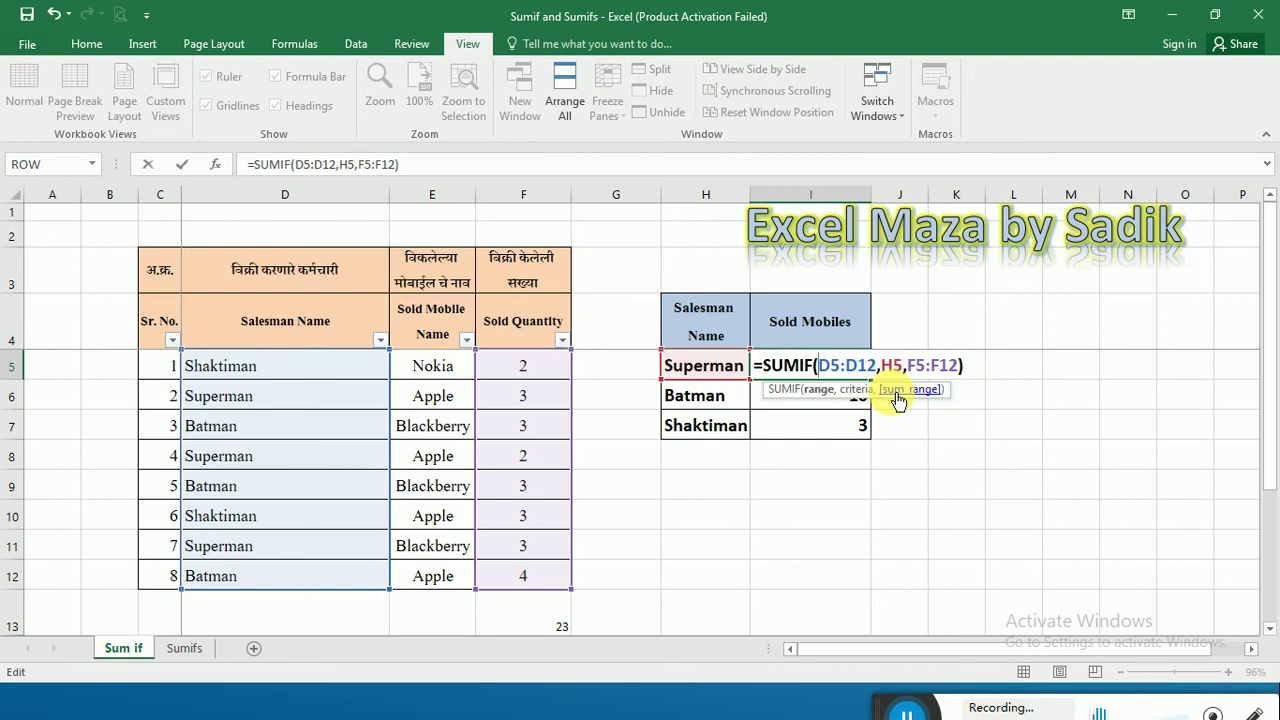
key(shift+Right)
key(shift+Right)
key(shift+Right)
key(shift+Right)
key(shift+Right)
key(shift+Right)
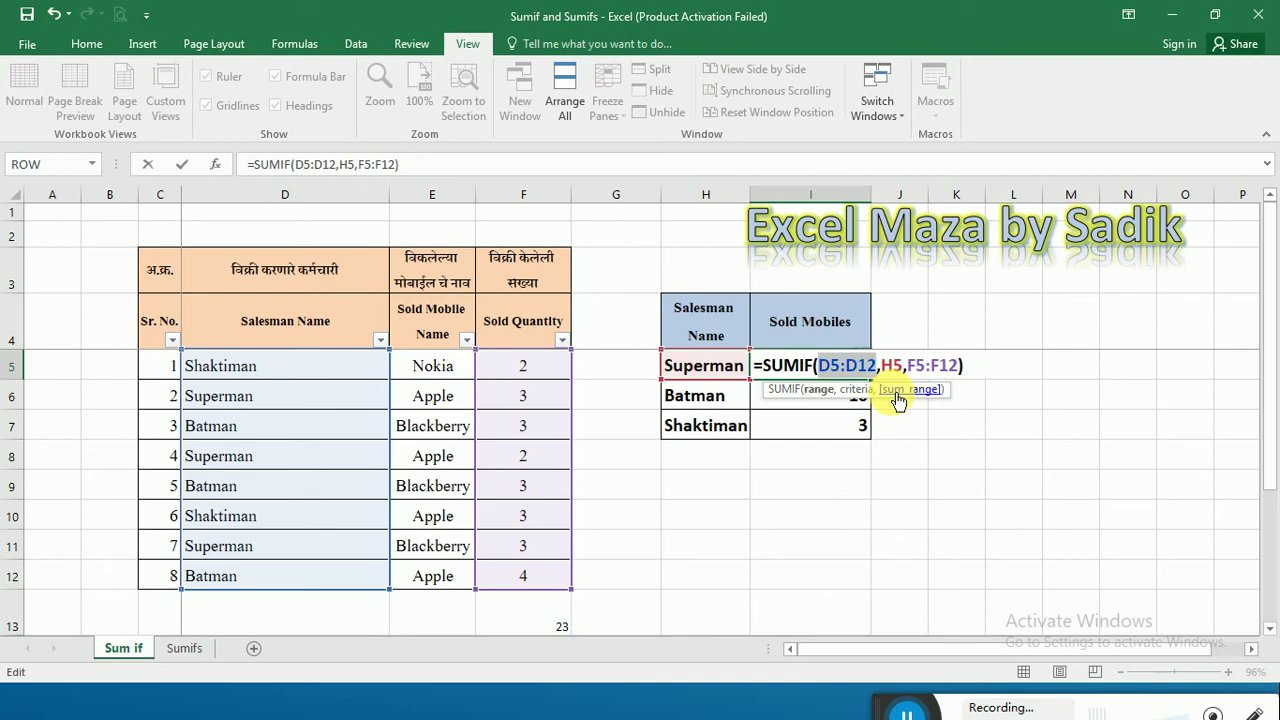
key(F4)
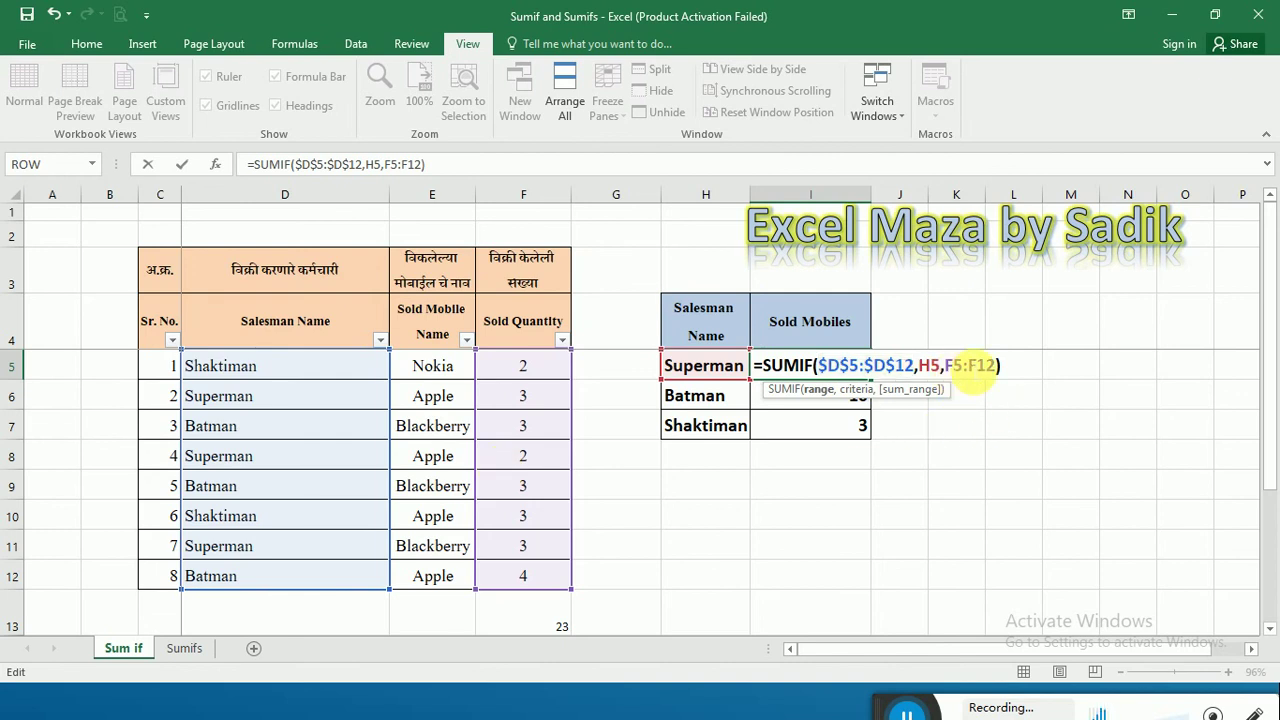
Lock the I5 formula's quantity range as $F$5:$F$12 and commit the formula
drag(945, 368, 999, 368)
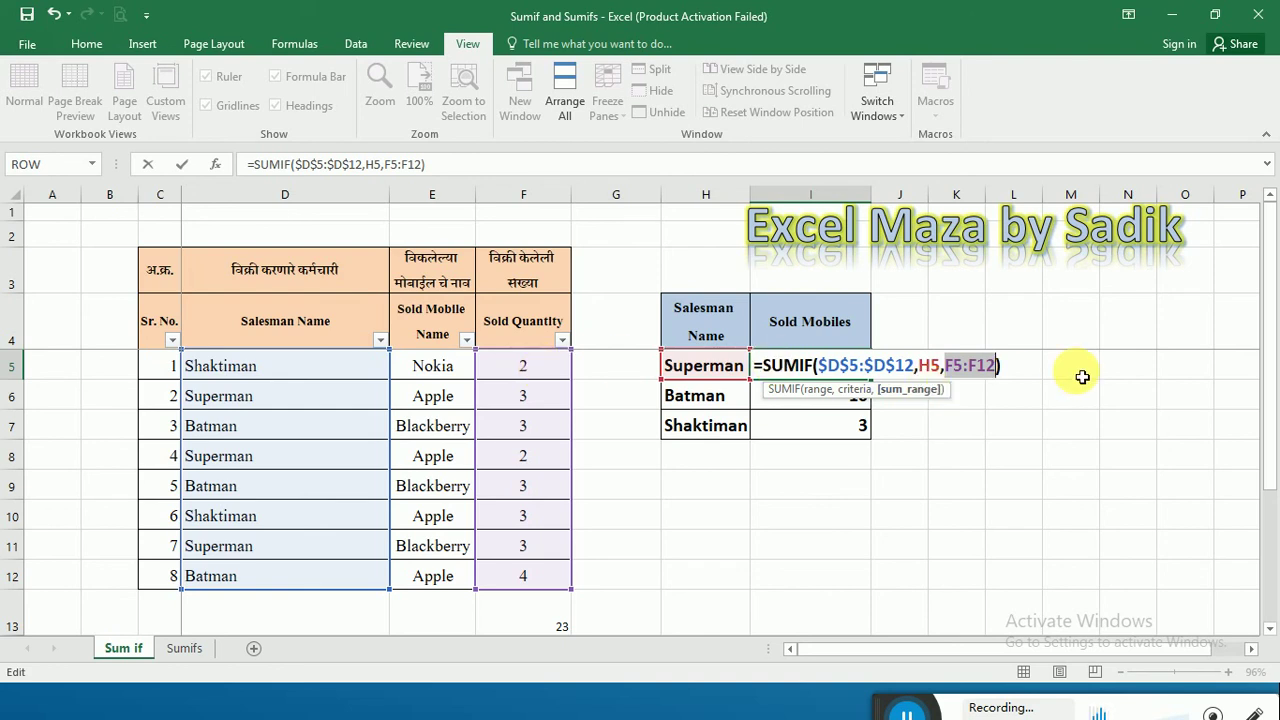
key(F4)
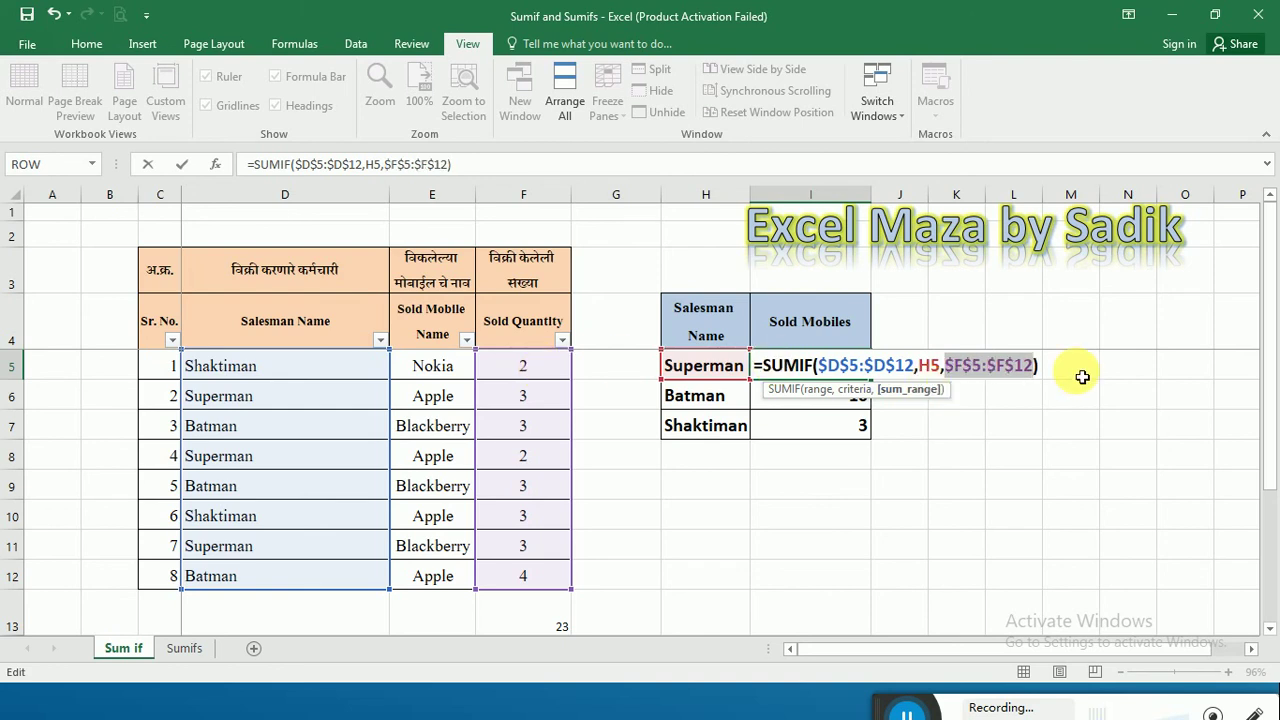
key(Return)
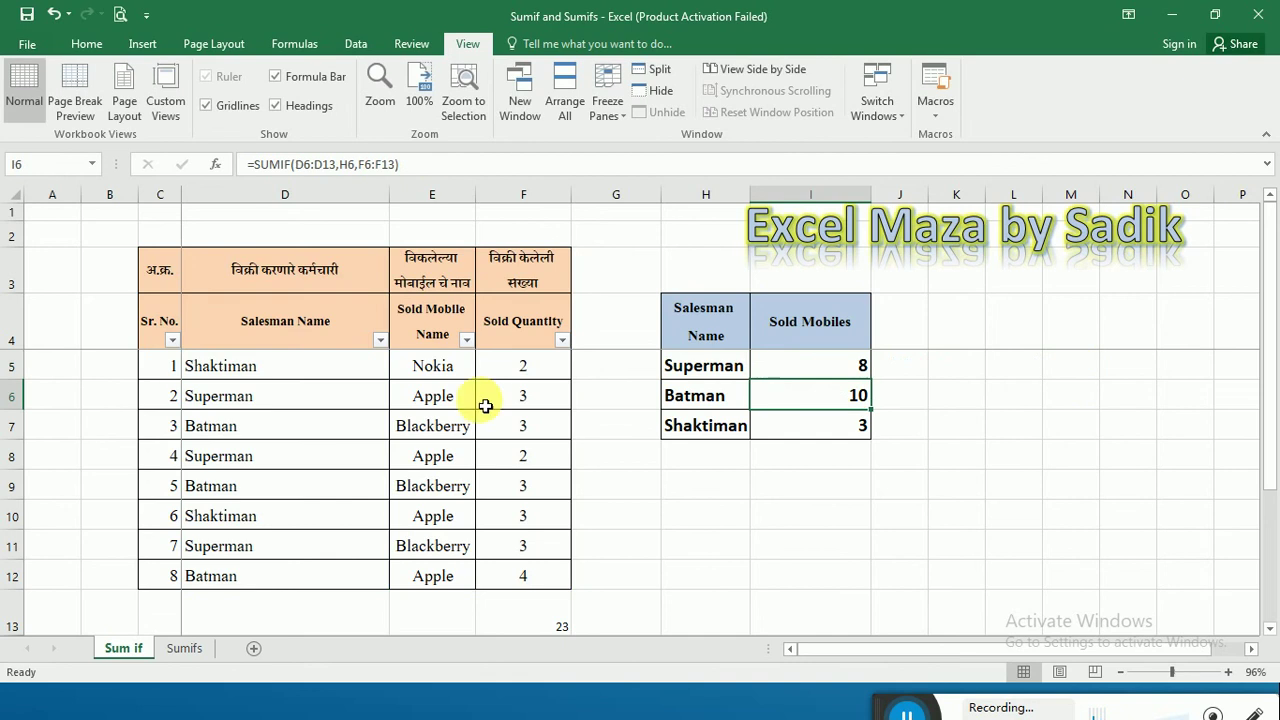
double_click(851, 362)
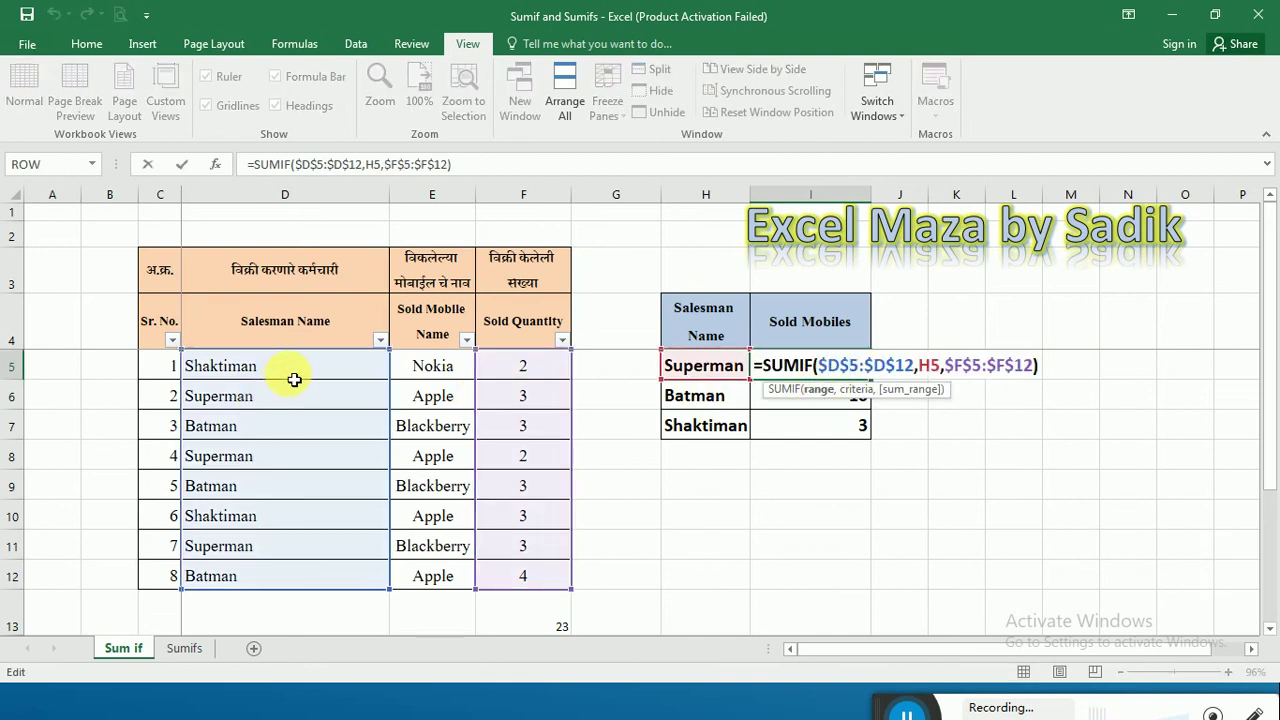
click(886, 365)
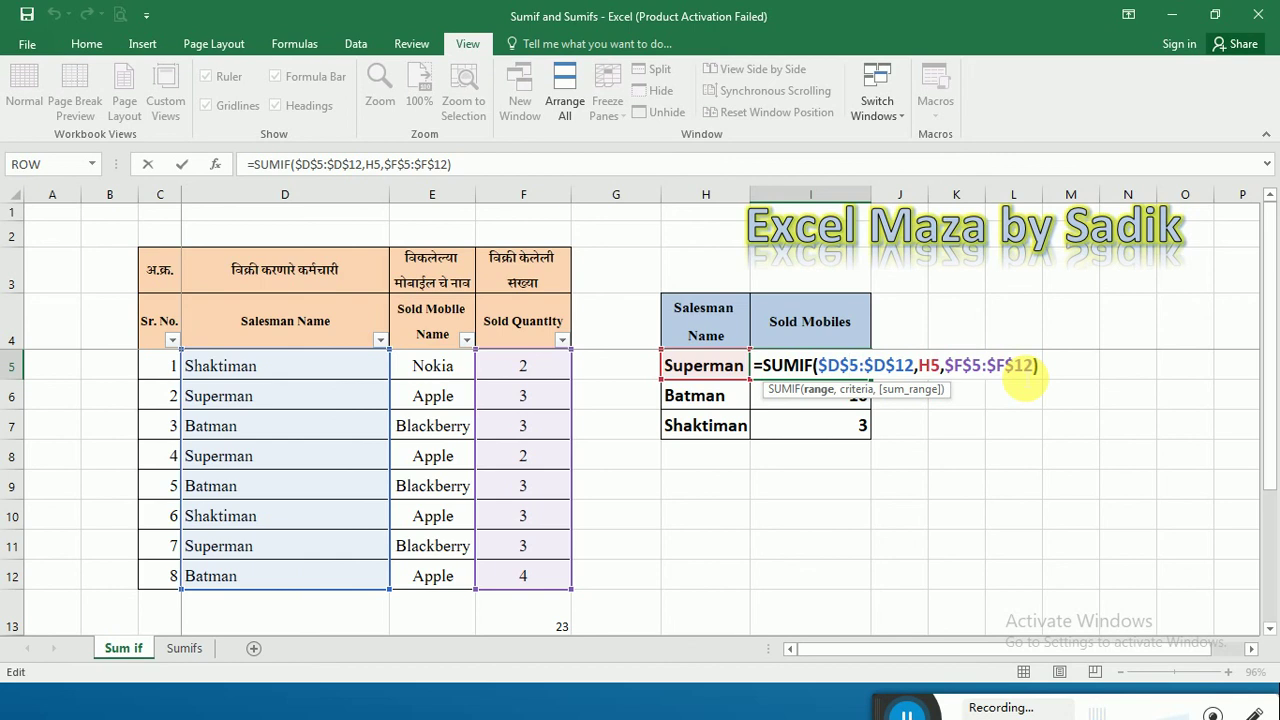
key(ctrl+Return)
Copy the I5 SUMIF formula down into I6:I7, giving totals 8, 10 and 5
key(ctrl+c)
key(shift+Down)
key(shift+Down)
key(ctrl+v)
key(Escape)
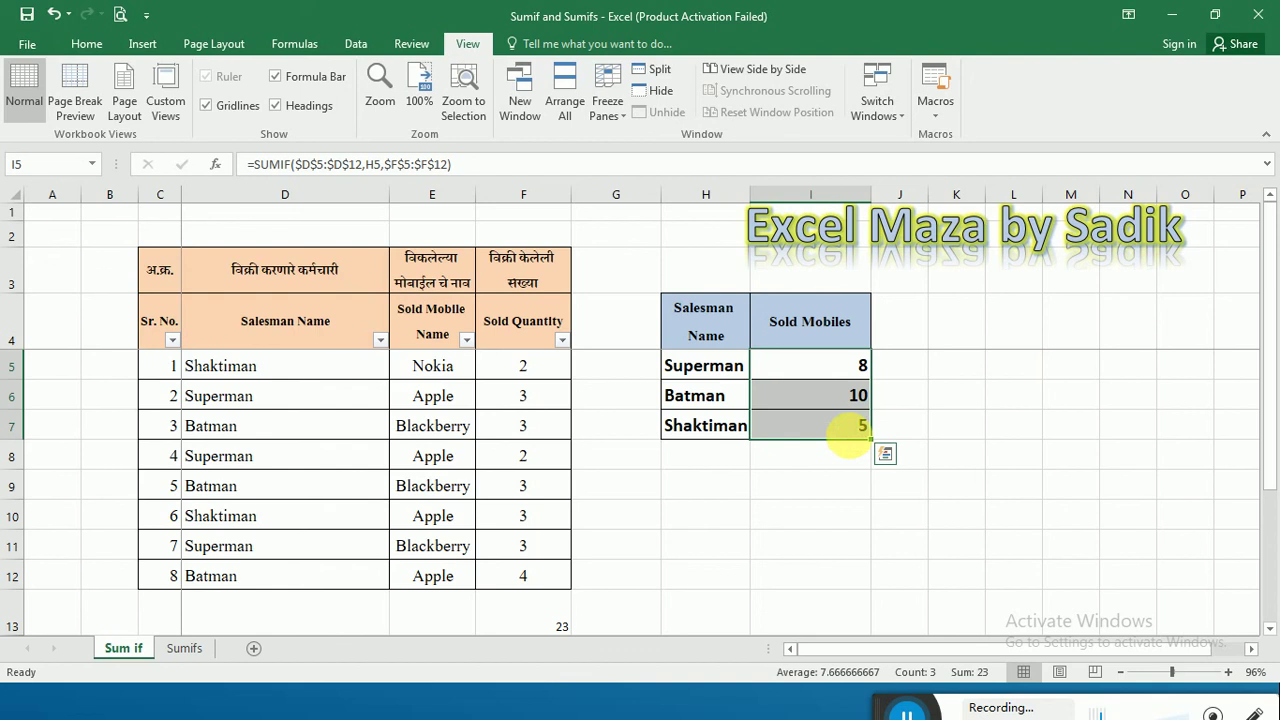
click(848, 424)
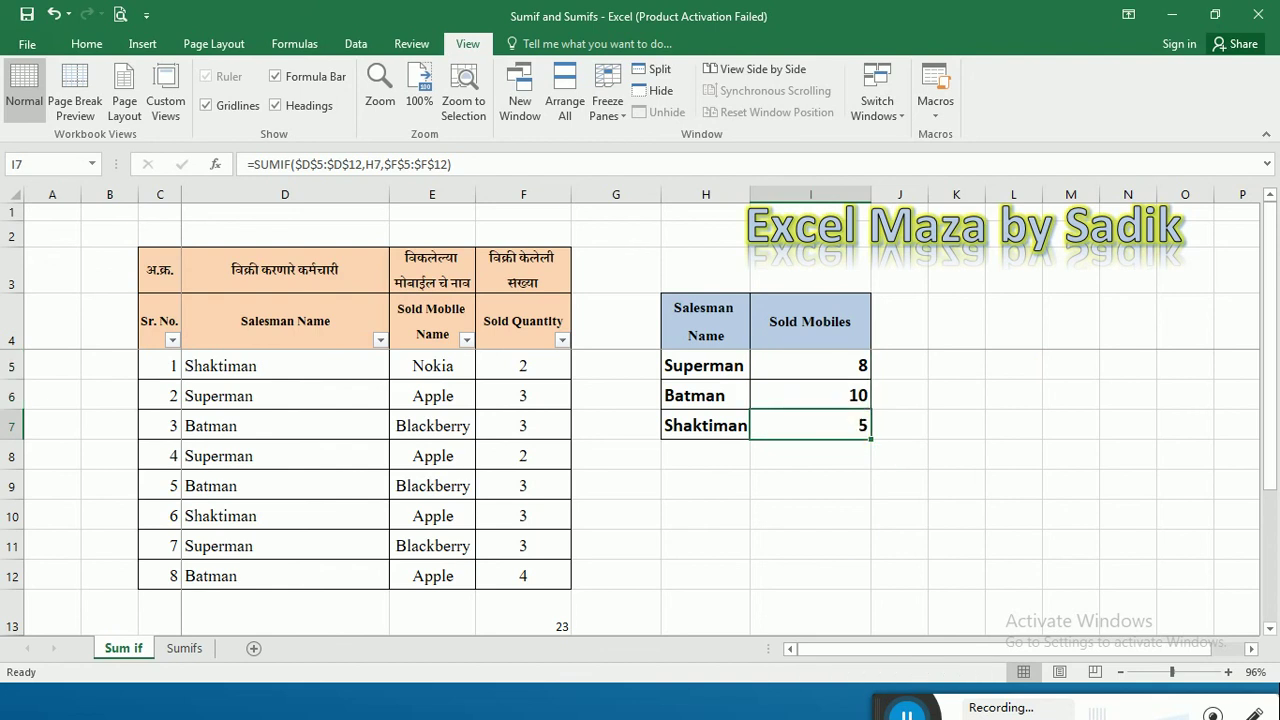
Enter Superman as the salesman name in H7
click(885, 681)
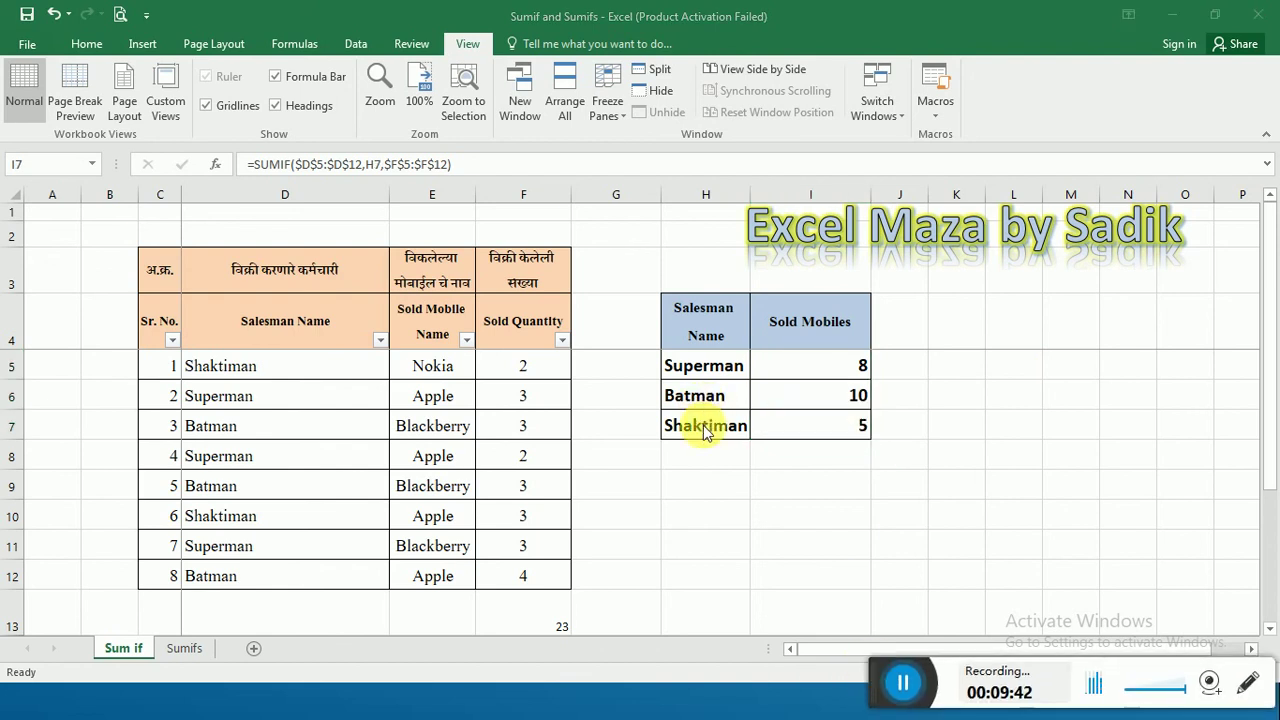
click(708, 430)
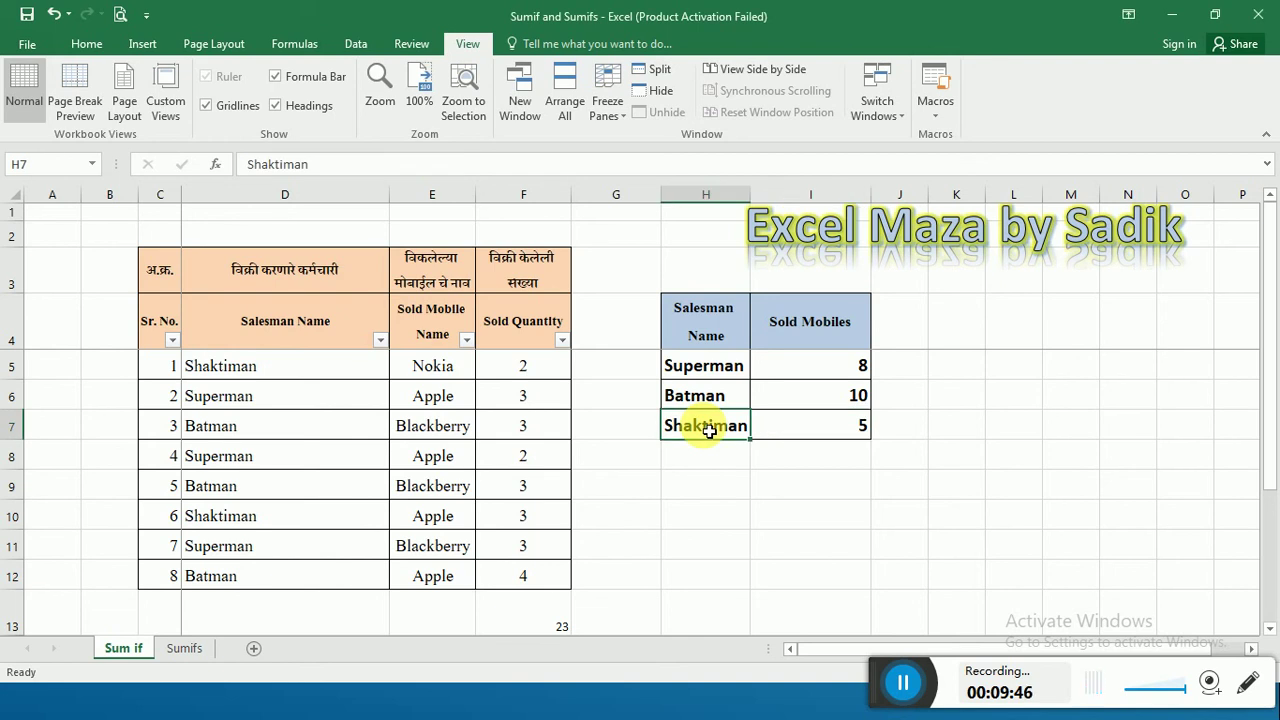
text(Superman)
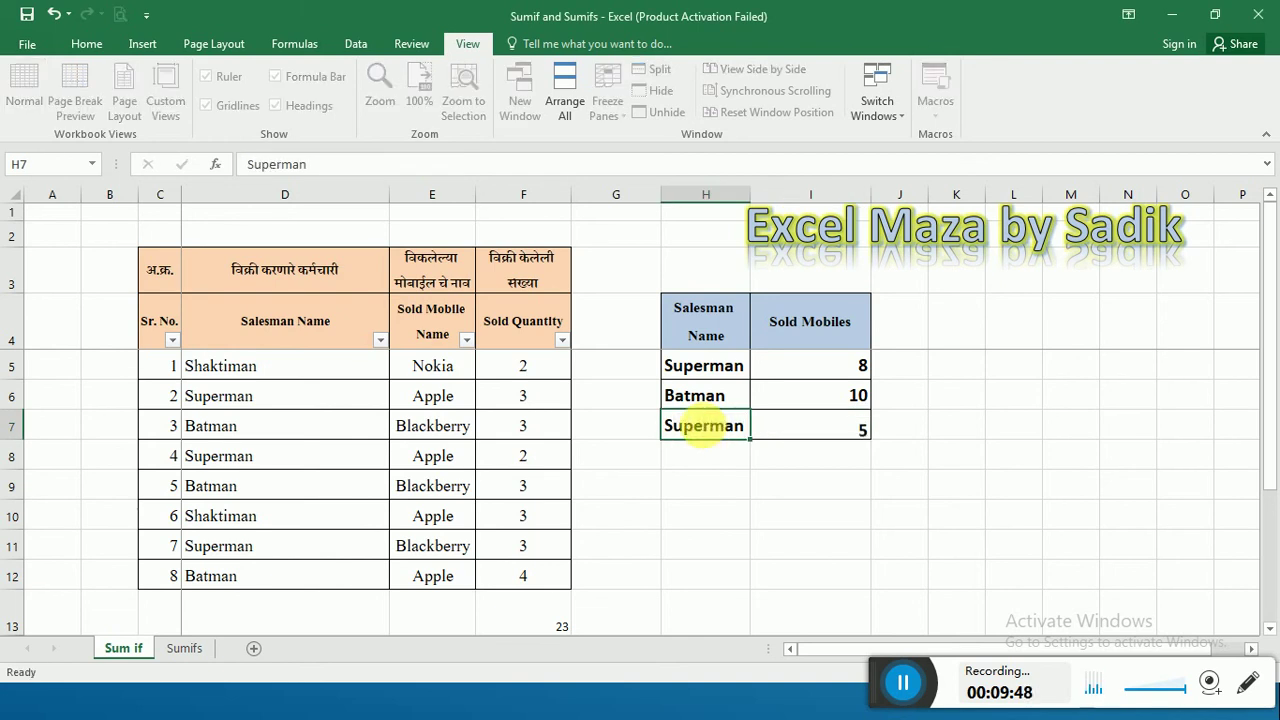
key(Return)
Change the name in H6 to Shaktiman
click(708, 431)
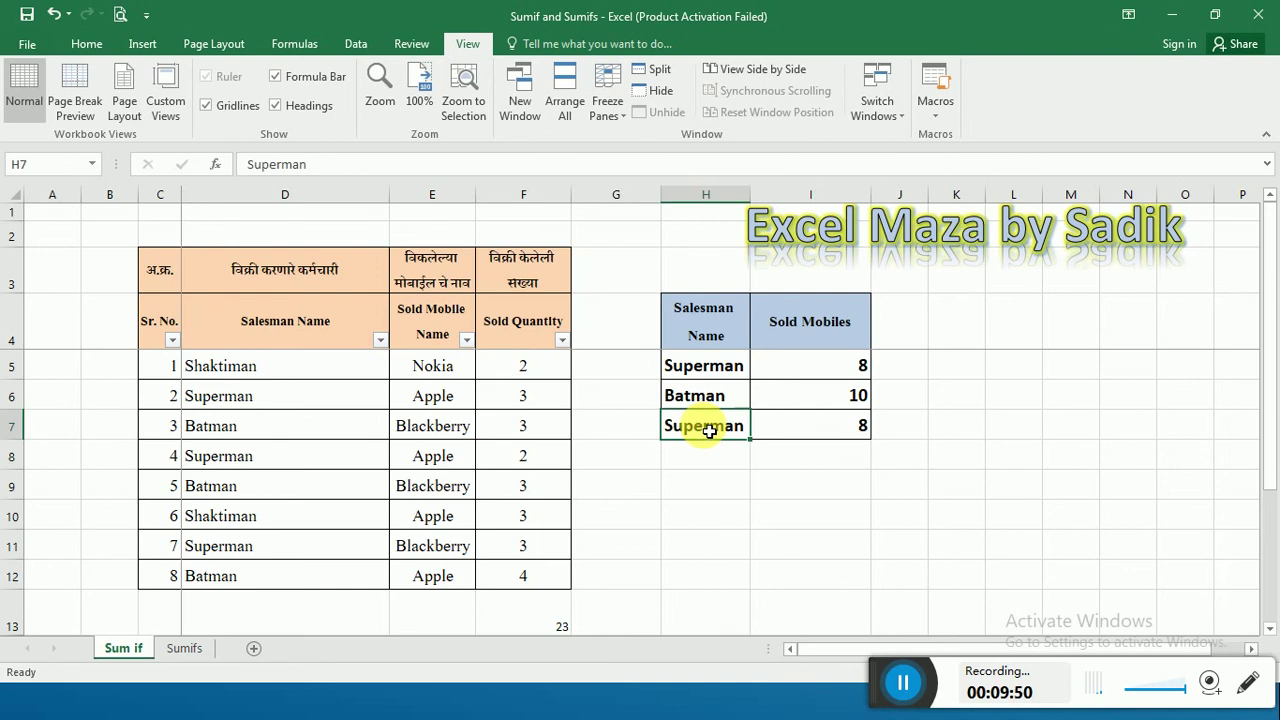
key(Up)
text(Sha)
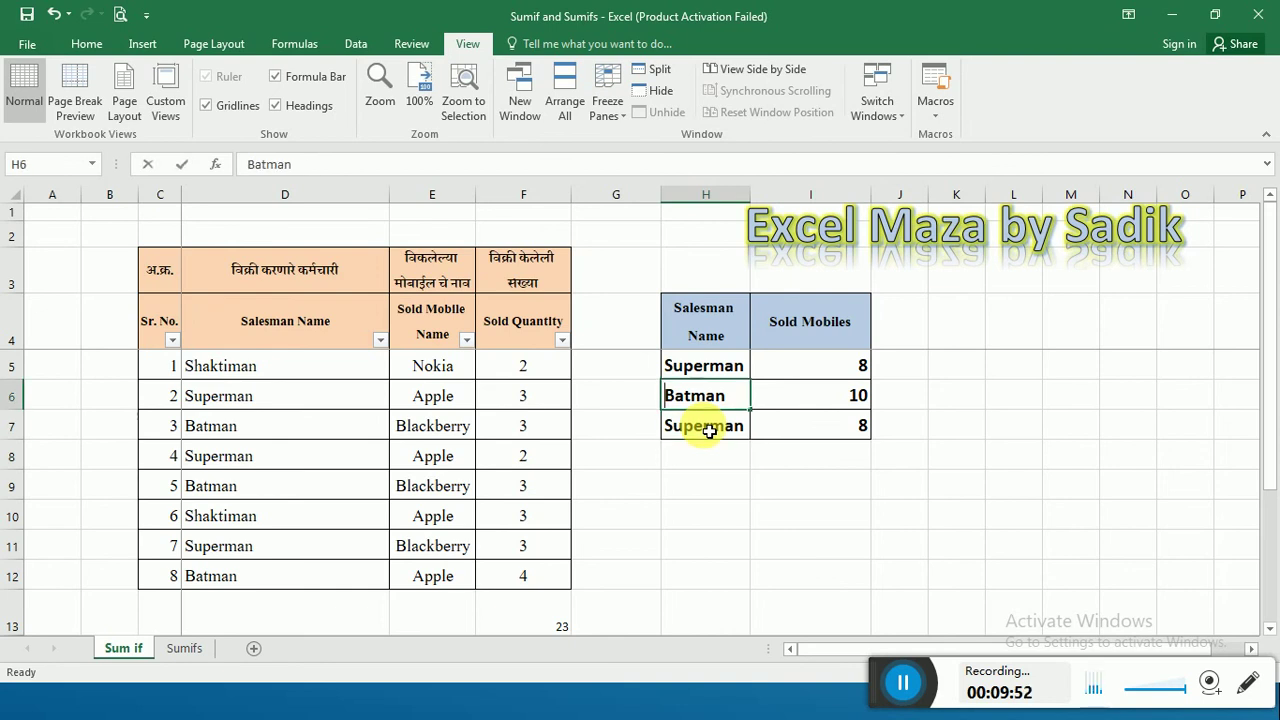
text(ktiman)
key(Return)
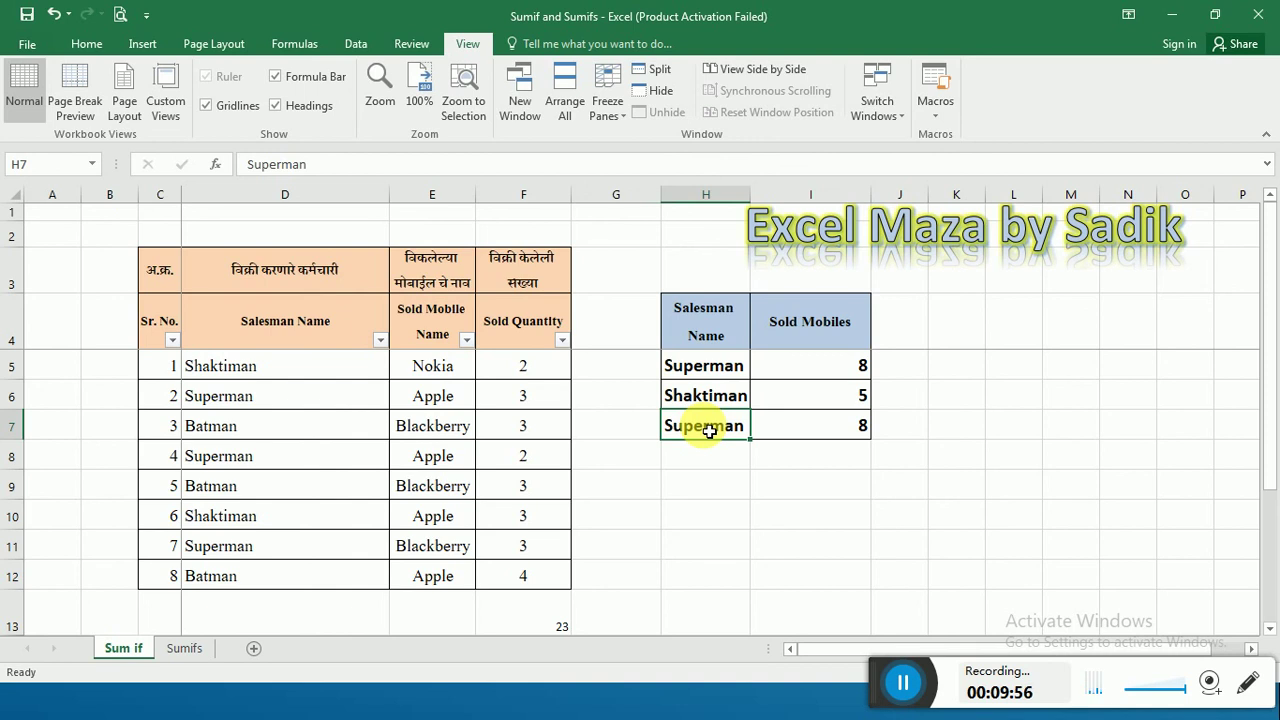
Enter Batman as the name in H7, so its total updates to 10
text(Btm)
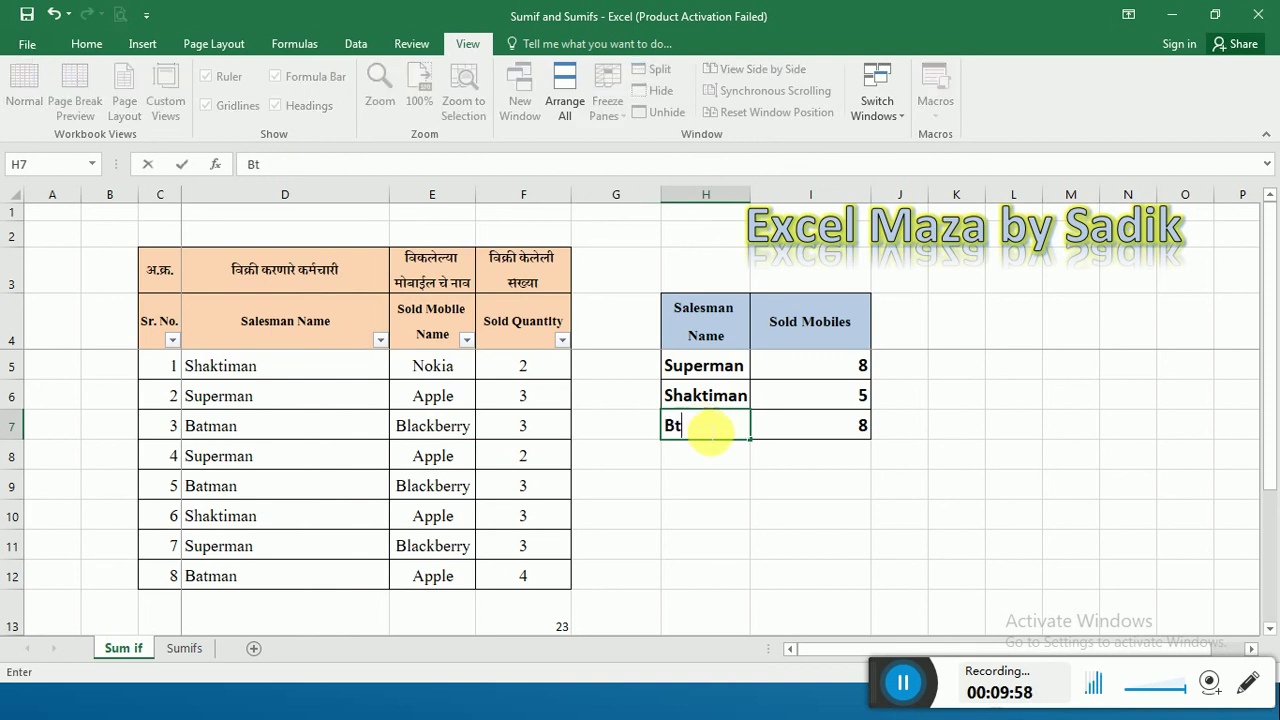
key(BackSpace)
key(BackSpace)
key(BackSpace)
key(BackSpace)
text(a)
key(BackSpace)
text(Batman)
key(Return)
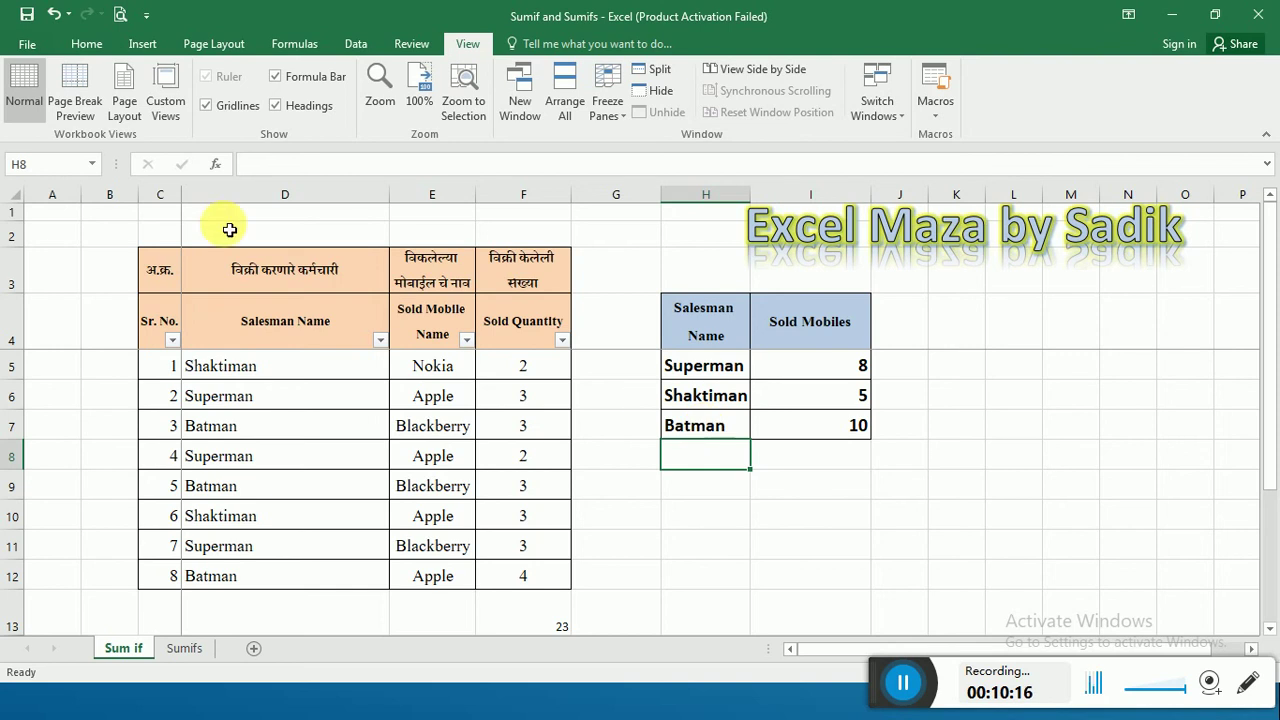
drag(240, 368, 238, 382)
key(Return)
click(227, 383)
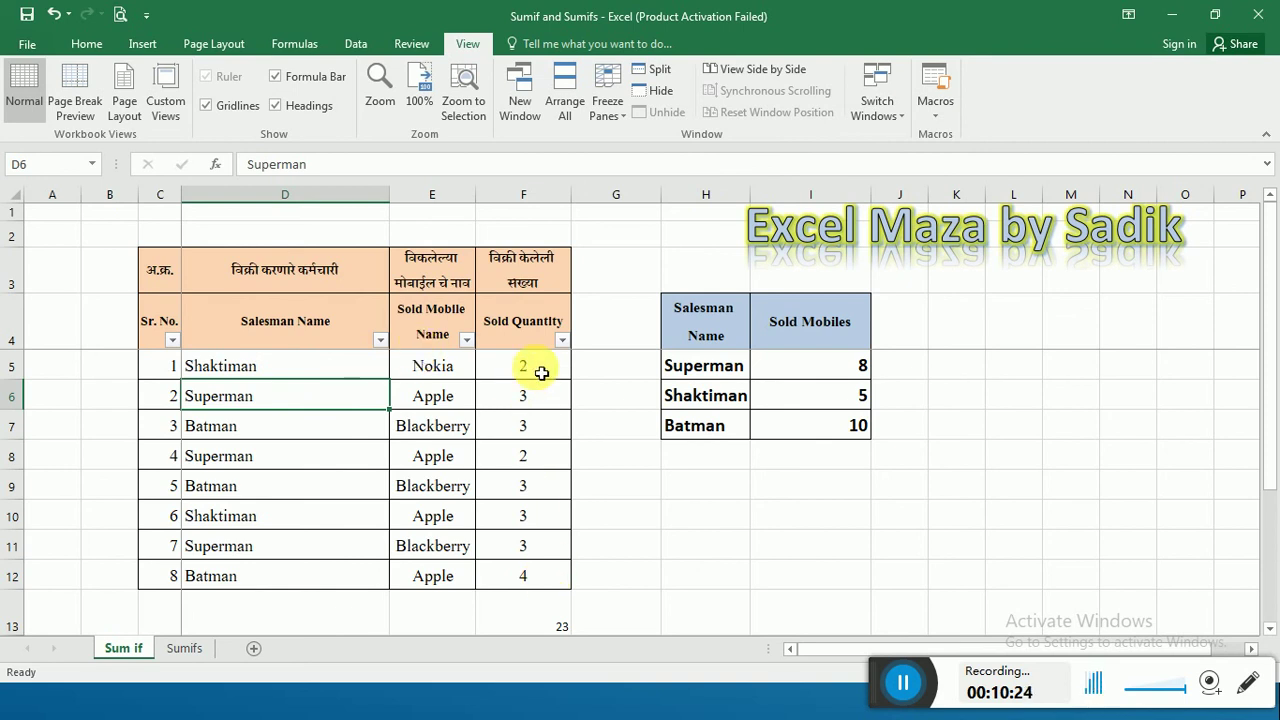
click(462, 371)
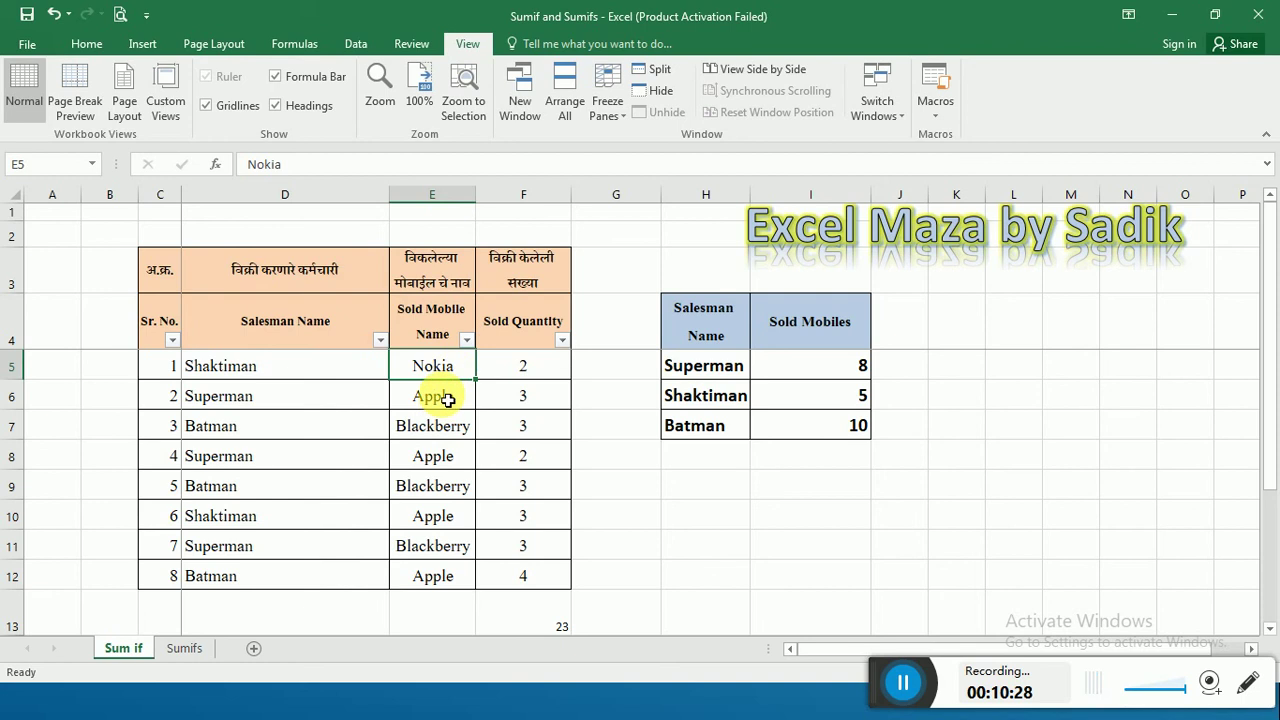
click(448, 397)
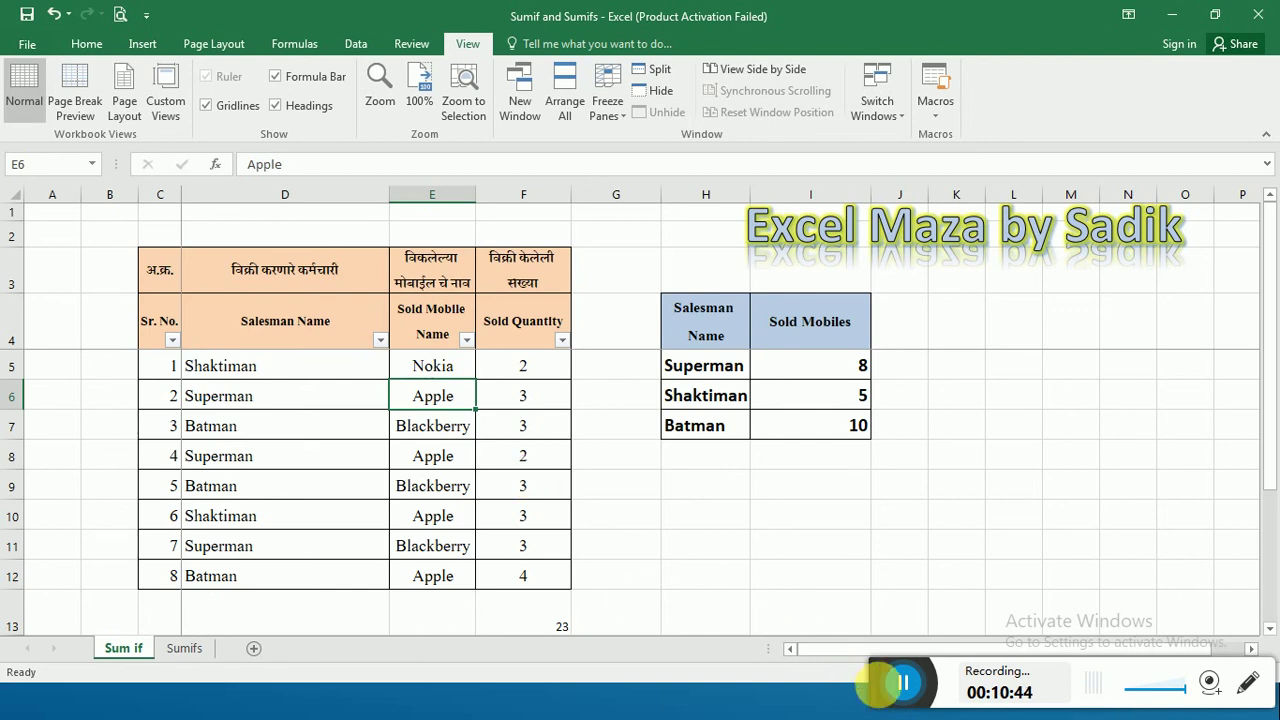
drag(888, 690, 462, 604)
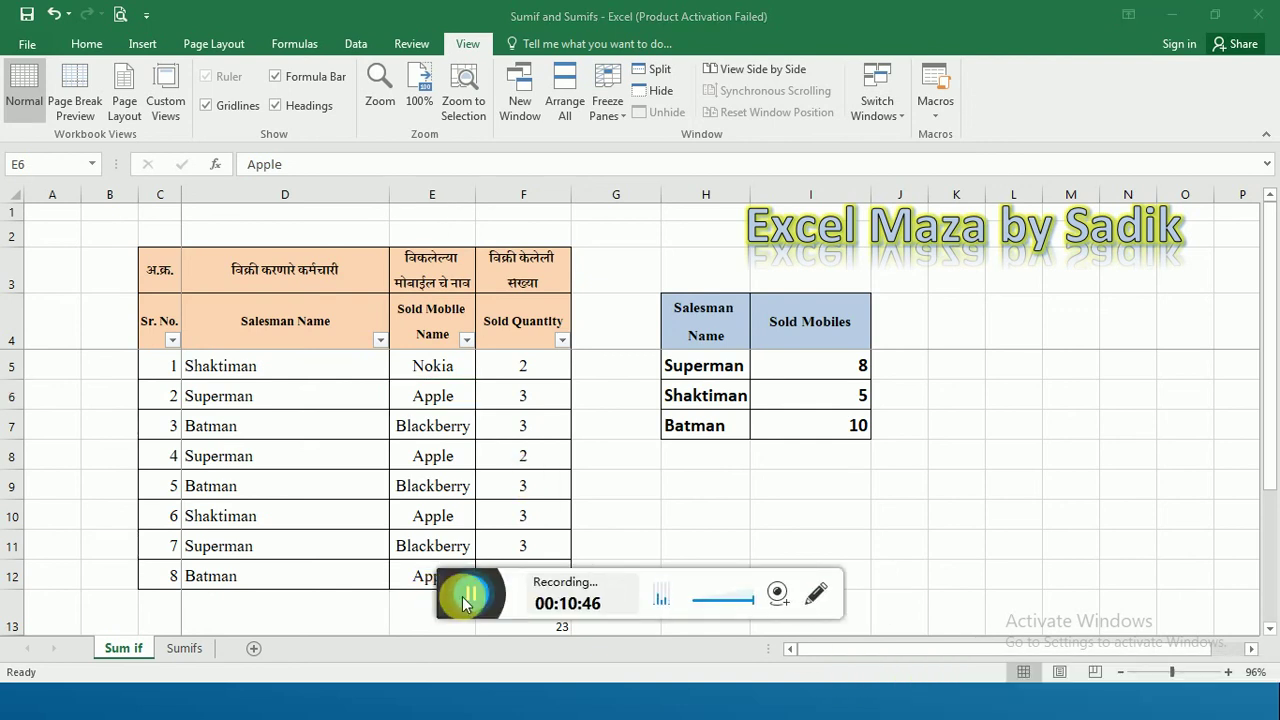